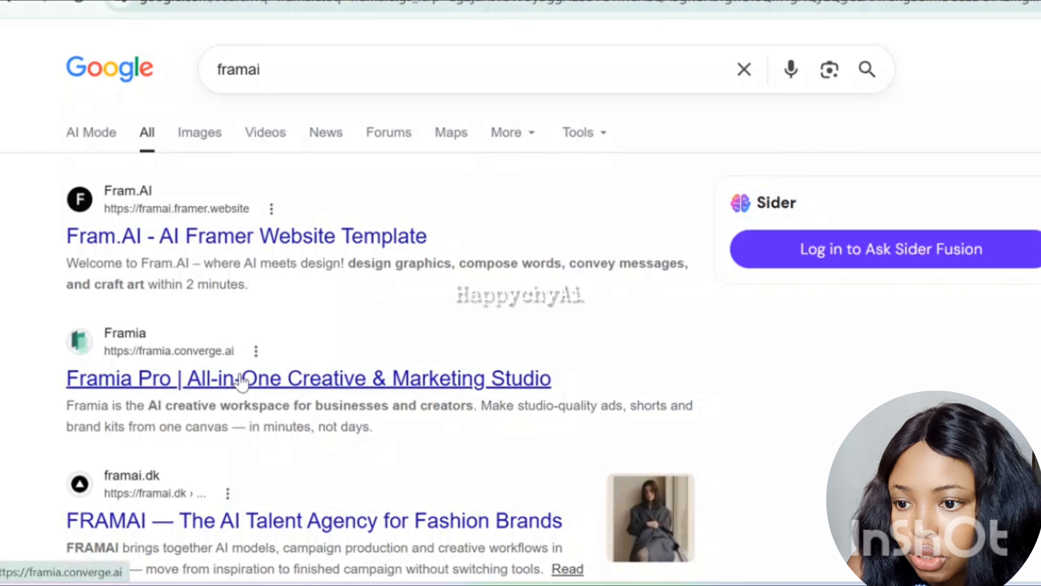
# Open the Framia Pro website from the search results and start the free sign-up
pyautogui.click(244, 380)
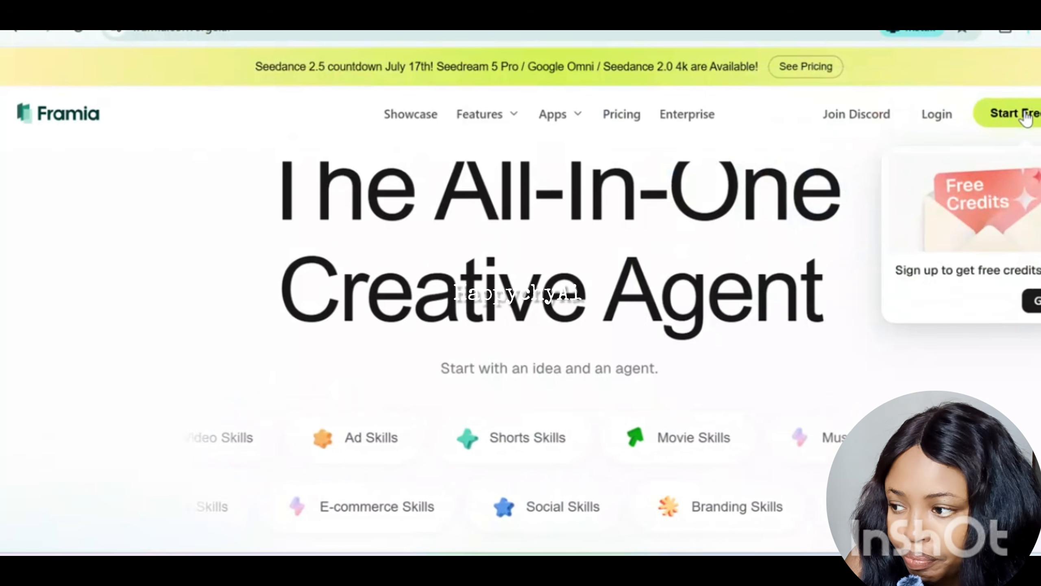
pyautogui.click(1026, 117)
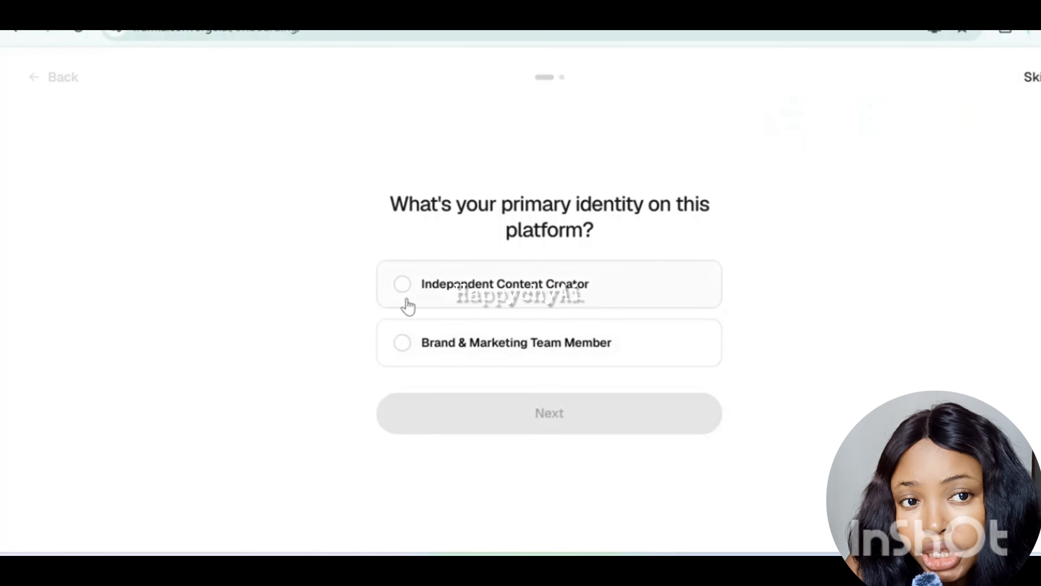
# Answer the onboarding questions with Independent Content Creator as identity and Fast single-piece output as core content demand
pyautogui.click(401, 287)
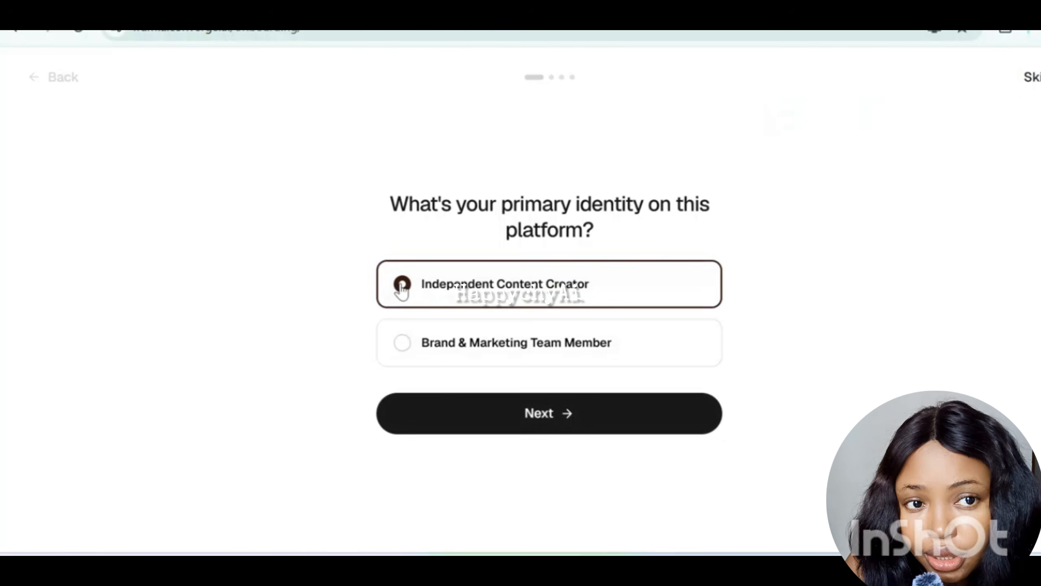
pyautogui.click(543, 431)
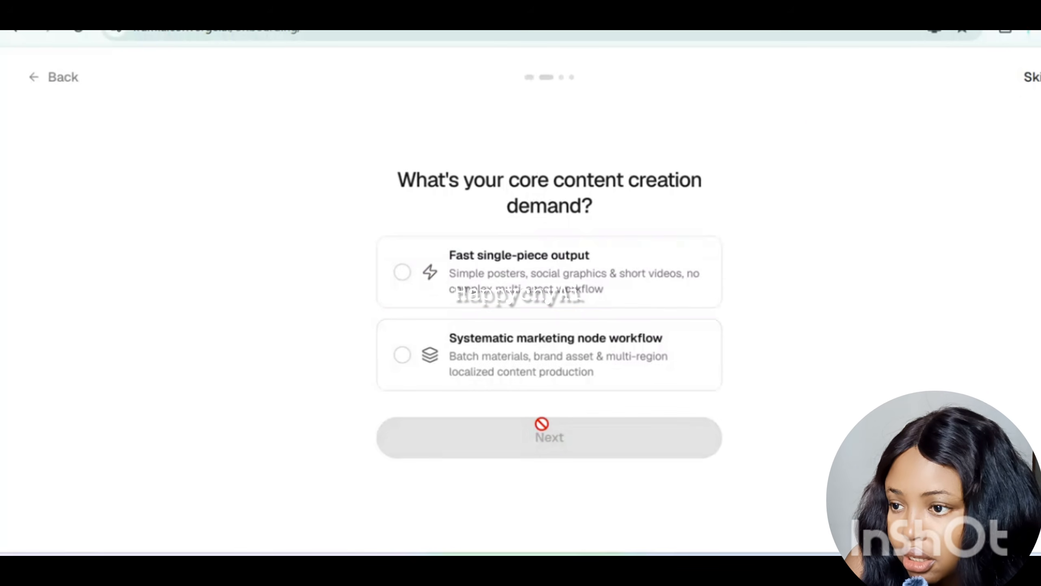
pyautogui.click(401, 278)
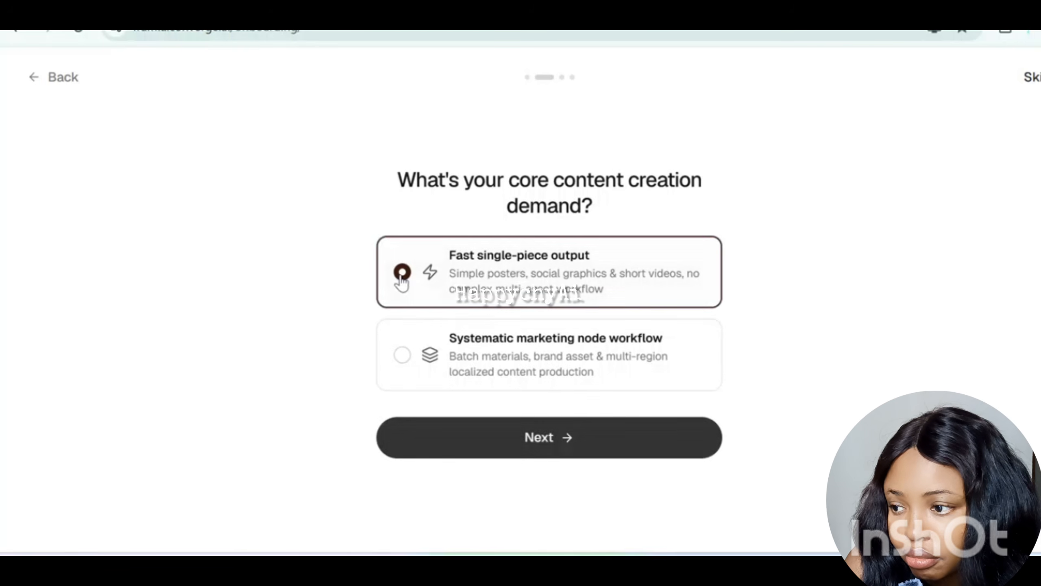
pyautogui.click(589, 450)
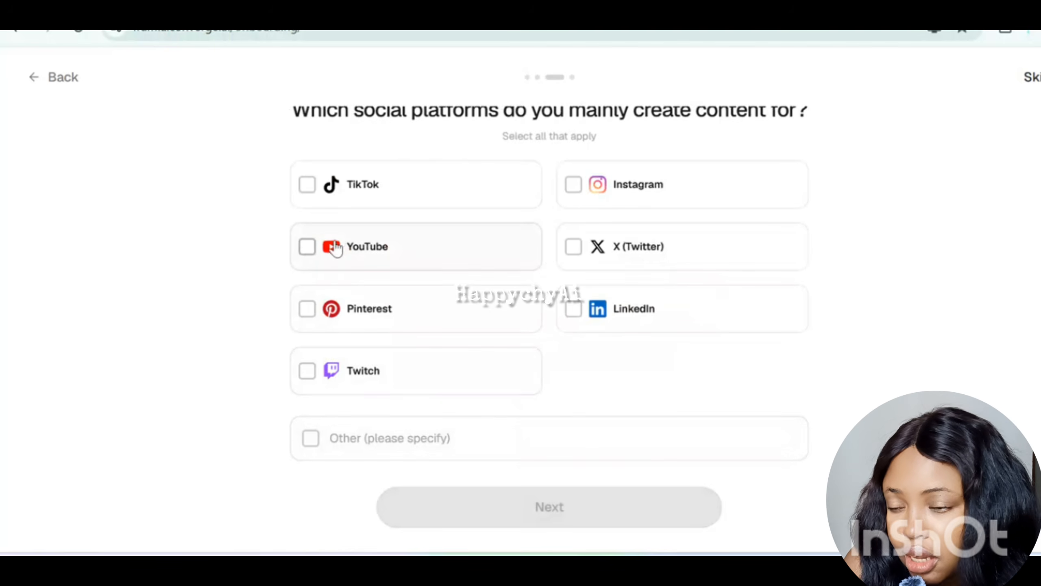
# Choose YouTube as the social platform and YouTube Long Video as the content type, and finish the onboarding
pyautogui.click(309, 248)
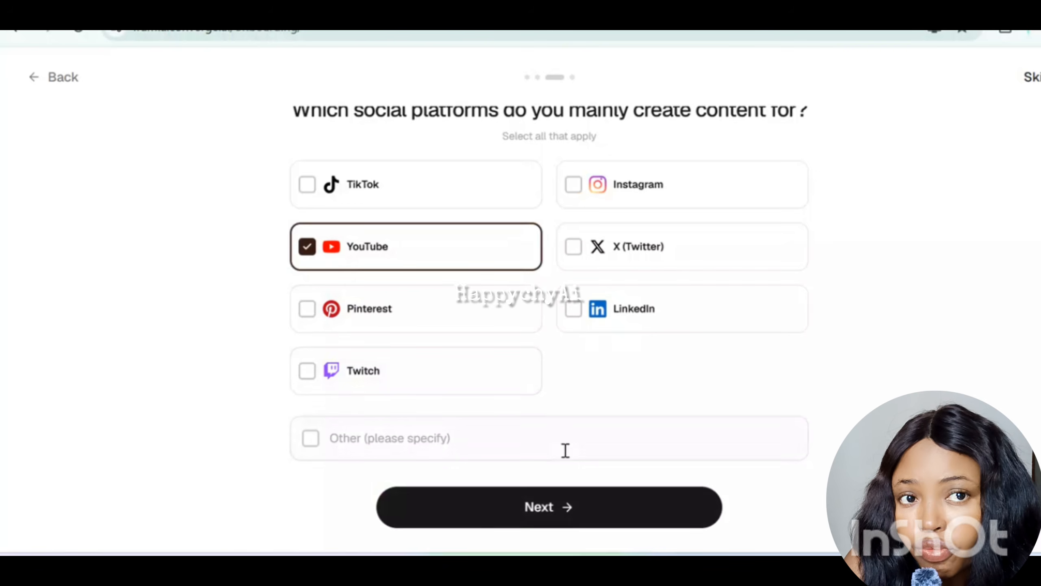
pyautogui.click(535, 513)
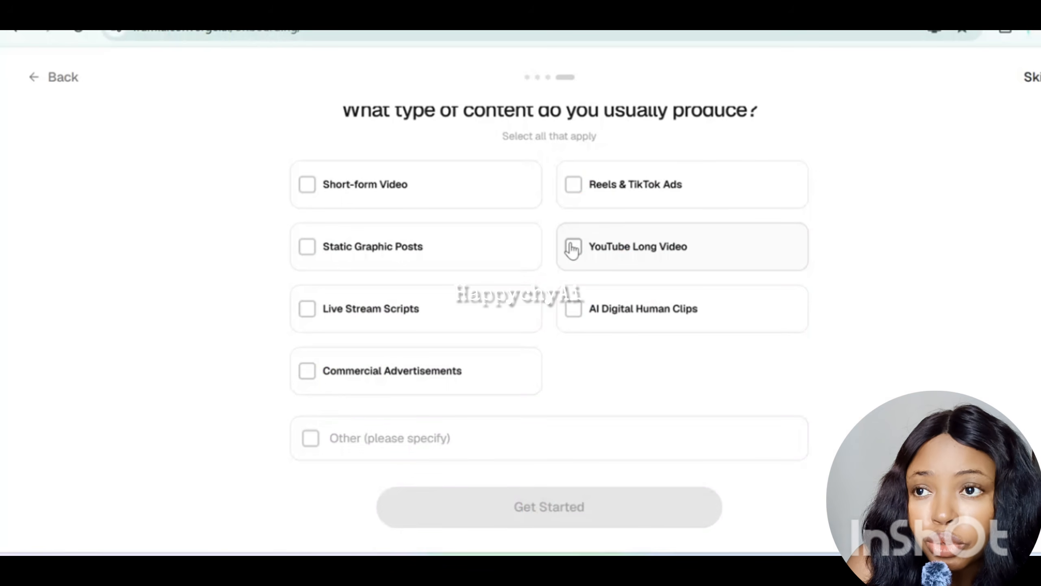
pyautogui.click(572, 248)
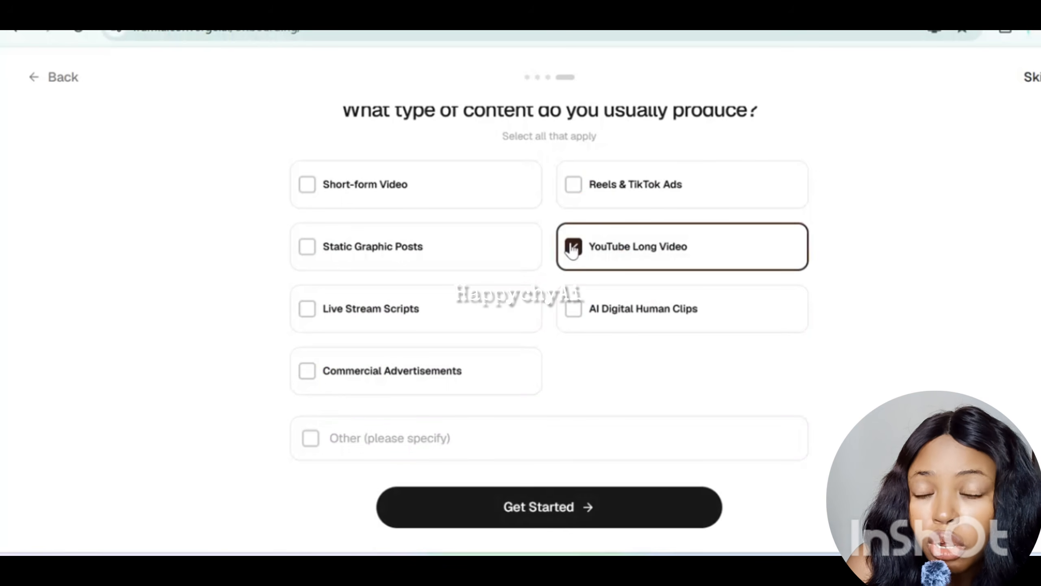
pyautogui.click(533, 510)
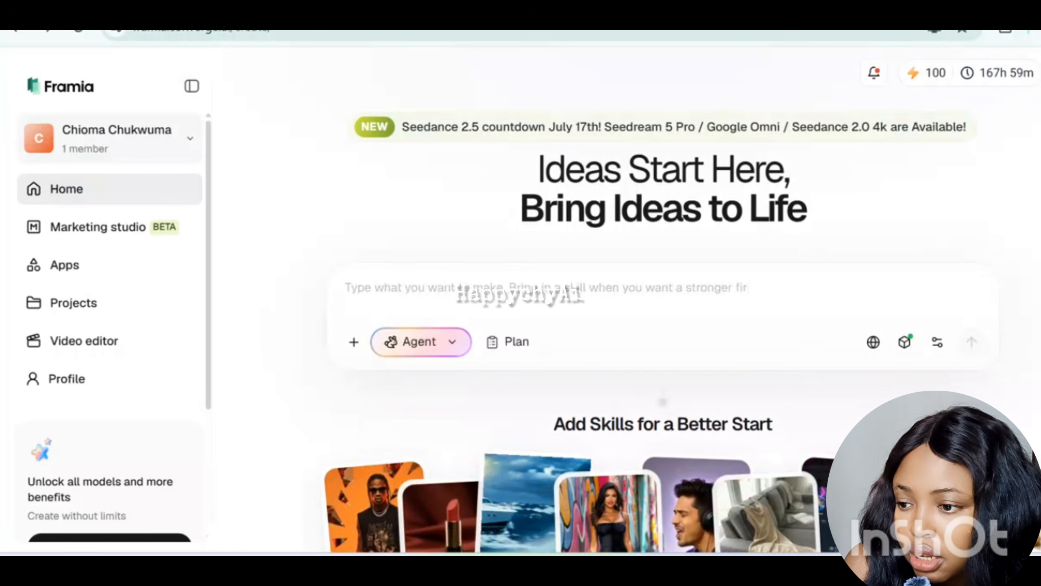
# Create a new workflow canvas from the projects list
pyautogui.click(933, 79)
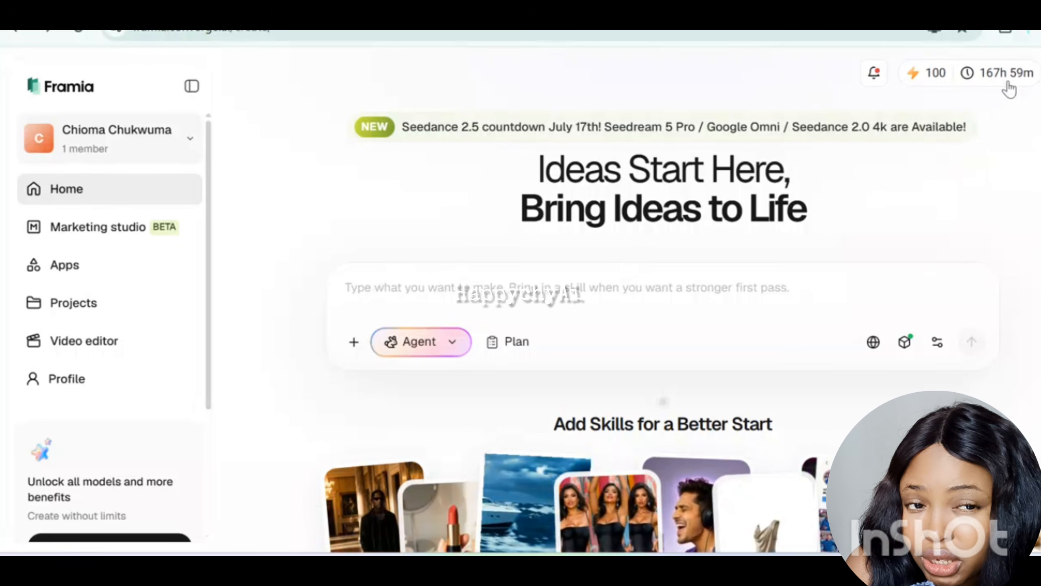
pyautogui.moveTo(1005, 76)
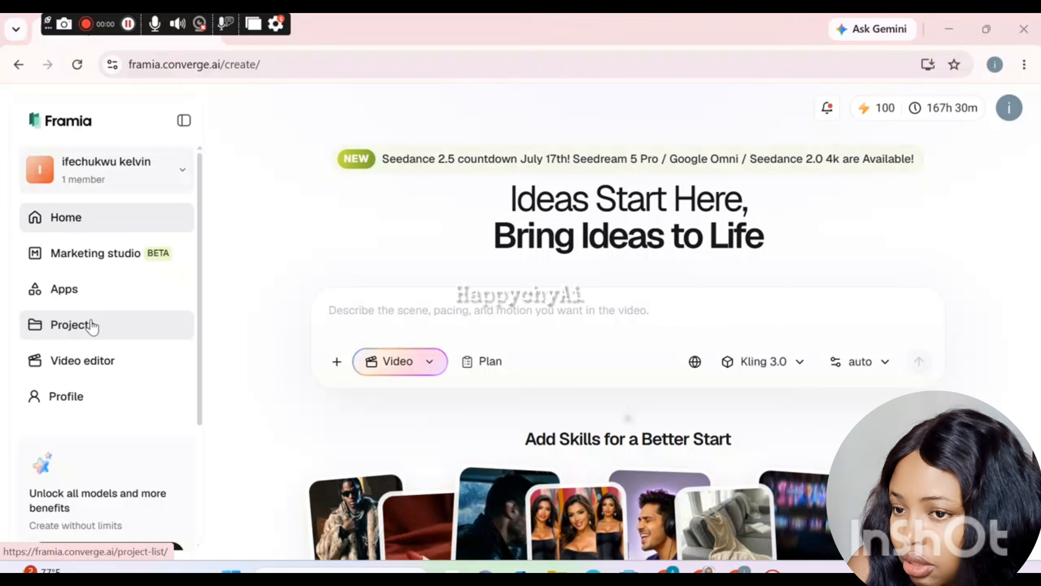
pyautogui.click(91, 325)
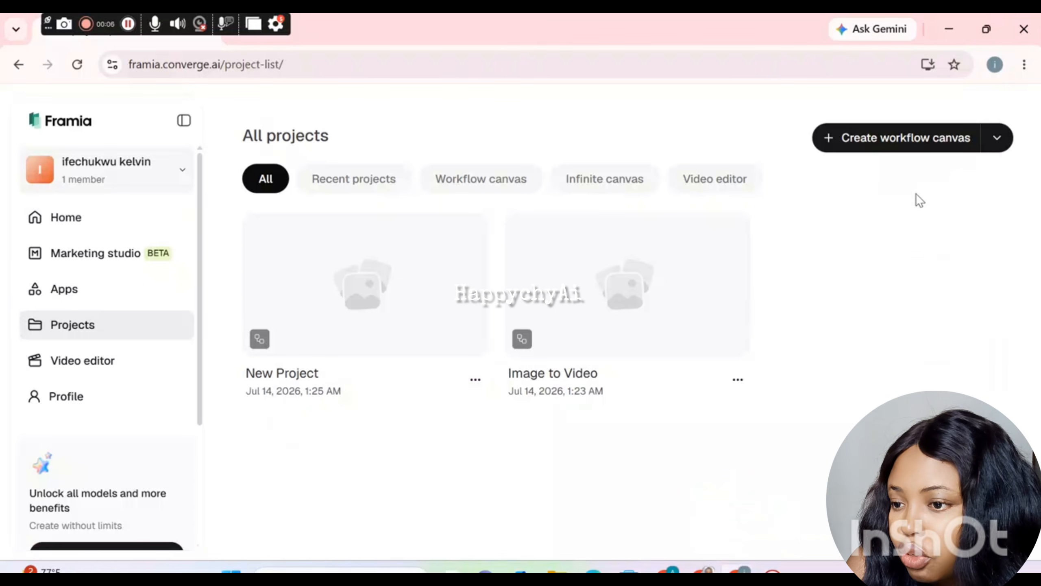
pyautogui.click(868, 139)
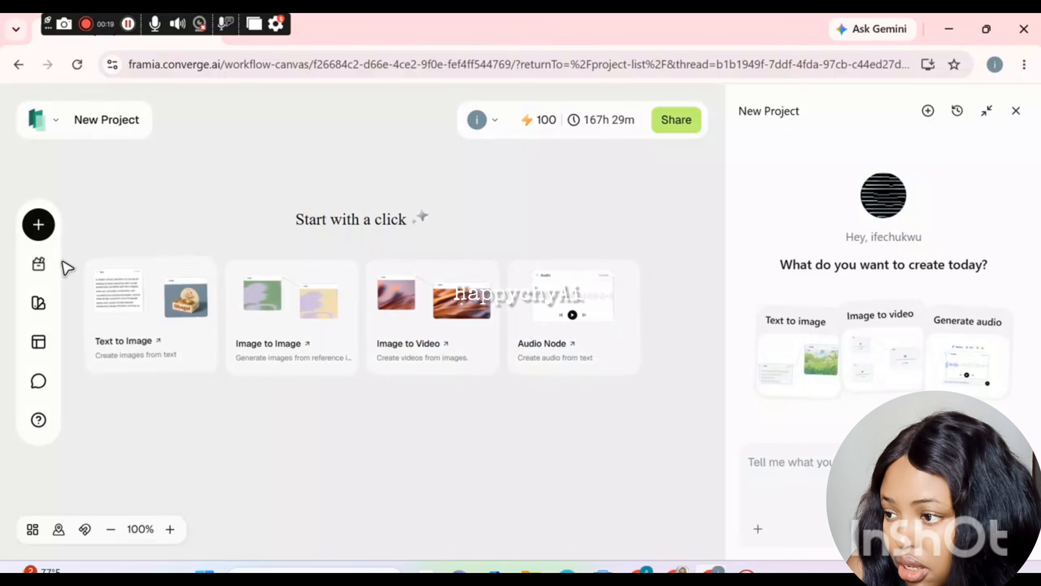
# Add an Image node to the canvas and connect its output to the input of the Video node
pyautogui.click(39, 226)
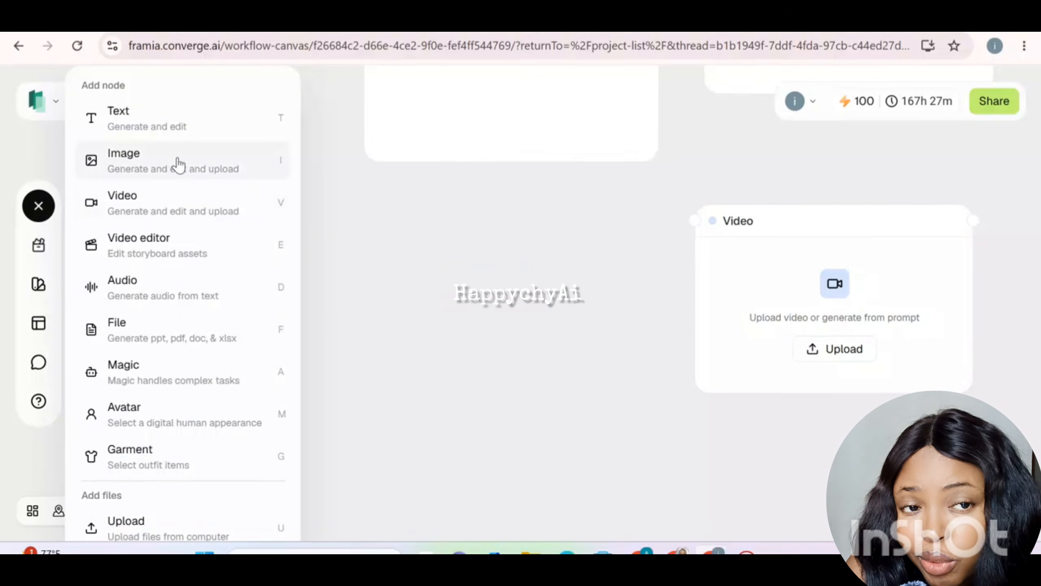
pyautogui.click(175, 160)
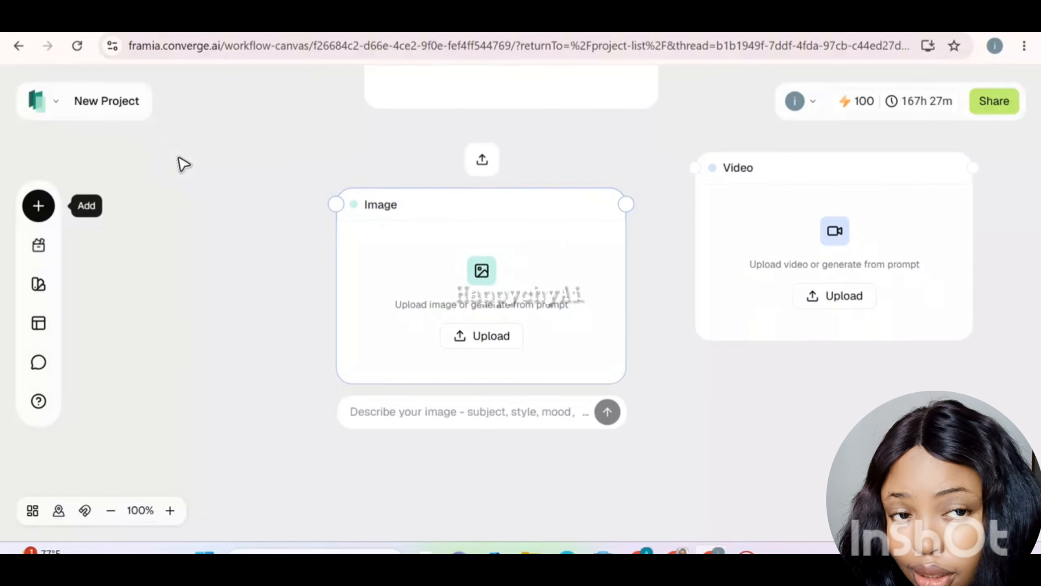
pyautogui.click(781, 242)
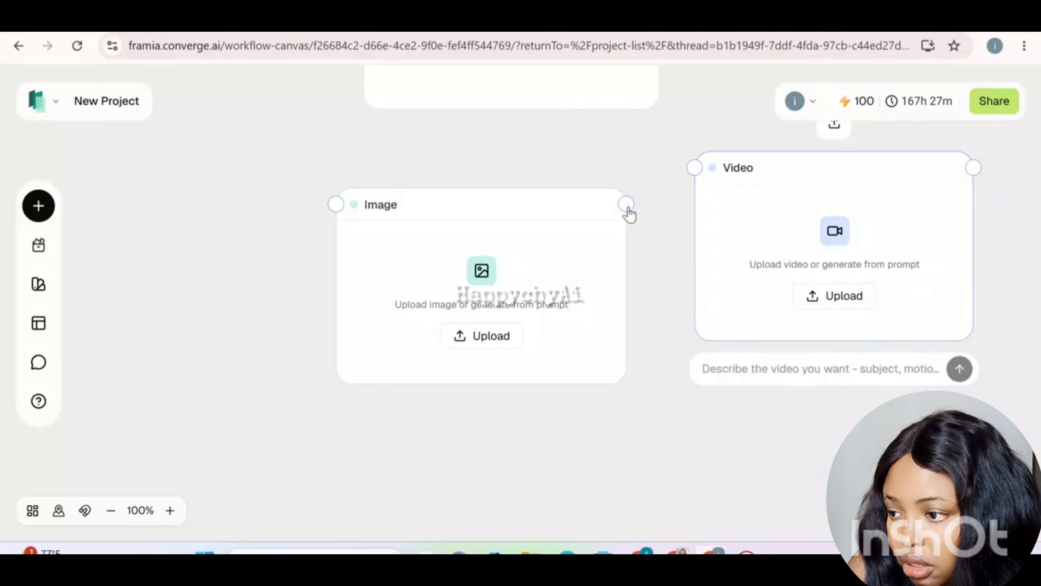
pyautogui.moveTo(627, 204); pyautogui.dragTo(693, 169)
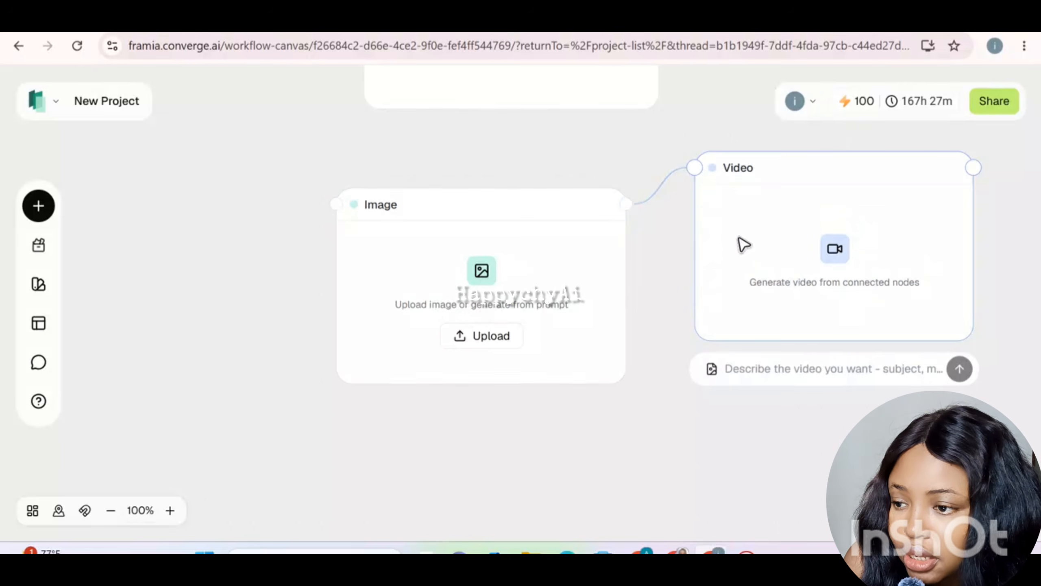
pyautogui.click(418, 313)
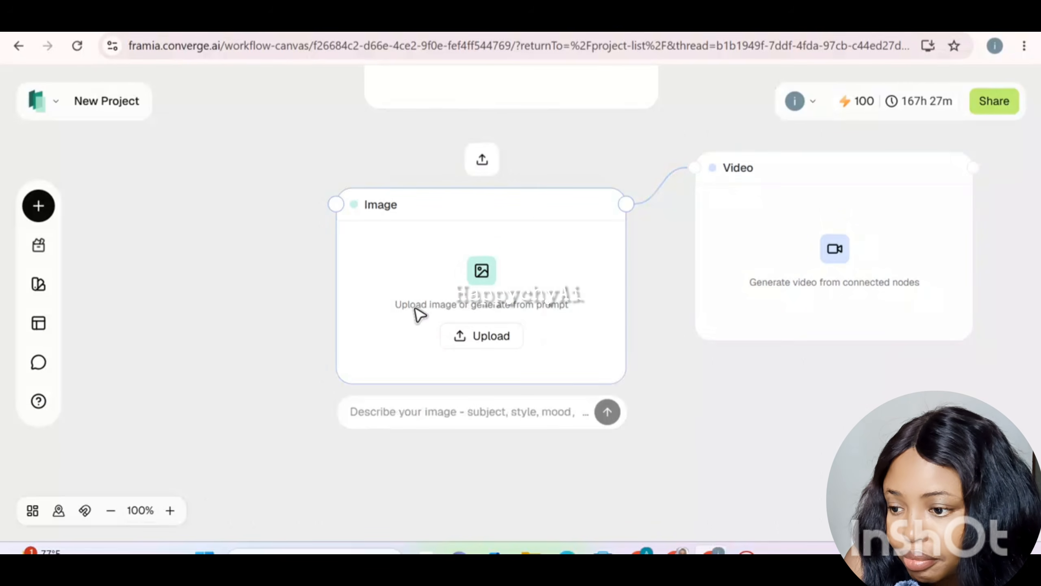
pyautogui.click(479, 336)
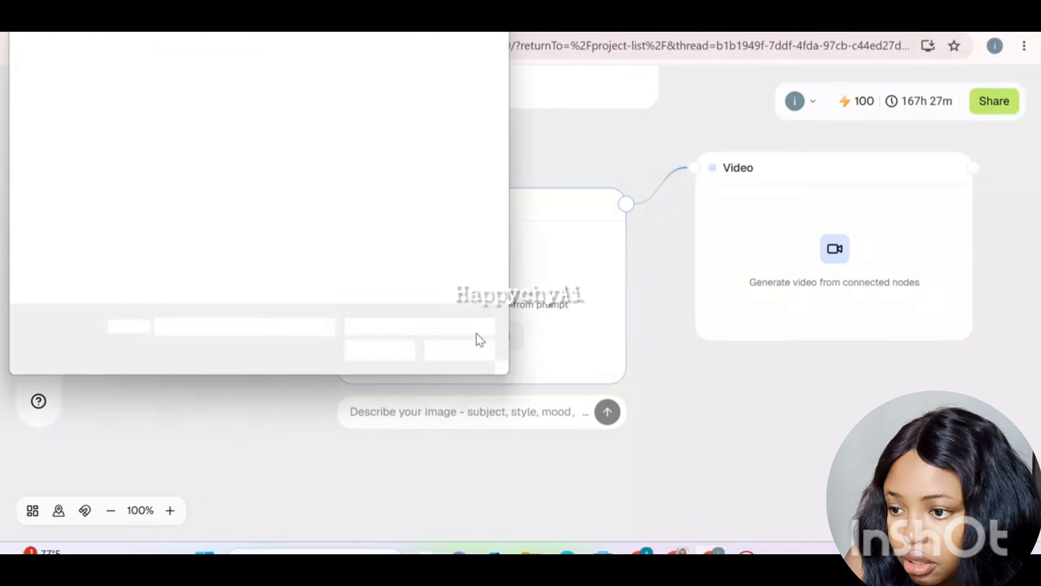
pyautogui.click(196, 129)
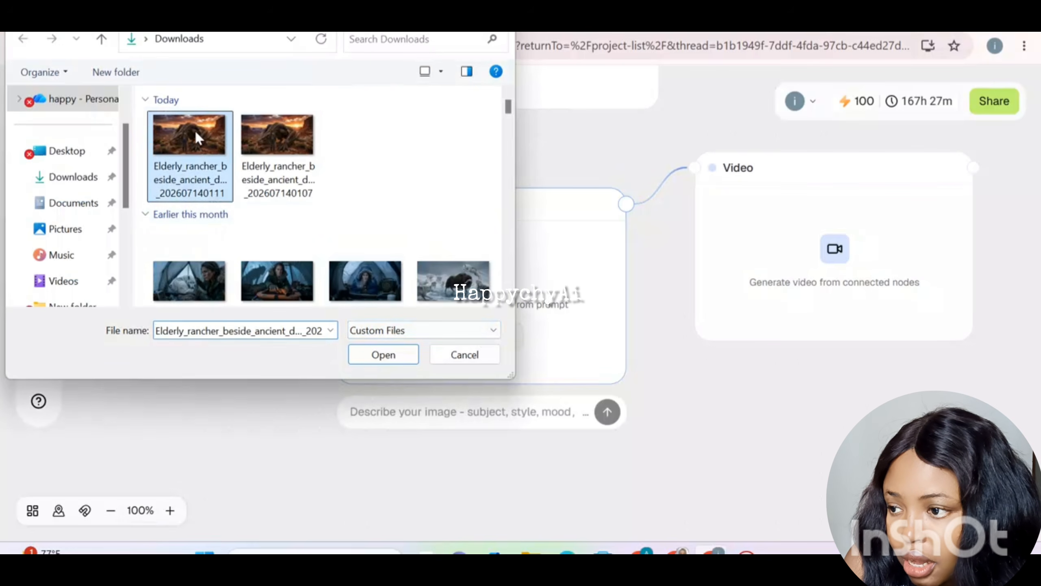
pyautogui.click(382, 355)
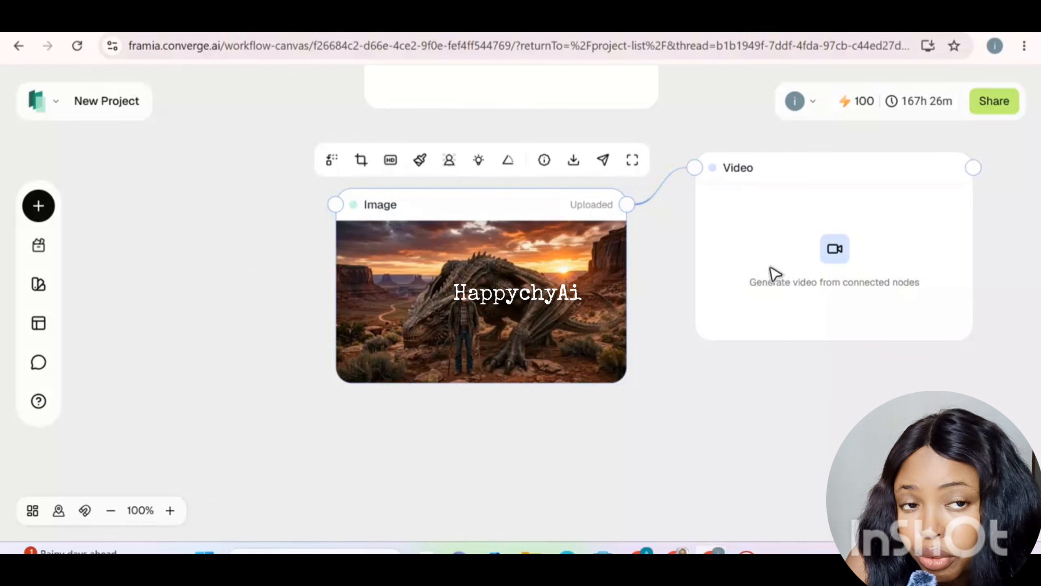
# Switch to ChatGPT and copy the highlighted rancher-and-dragon scene description with its dialogue
pyautogui.click(773, 301)
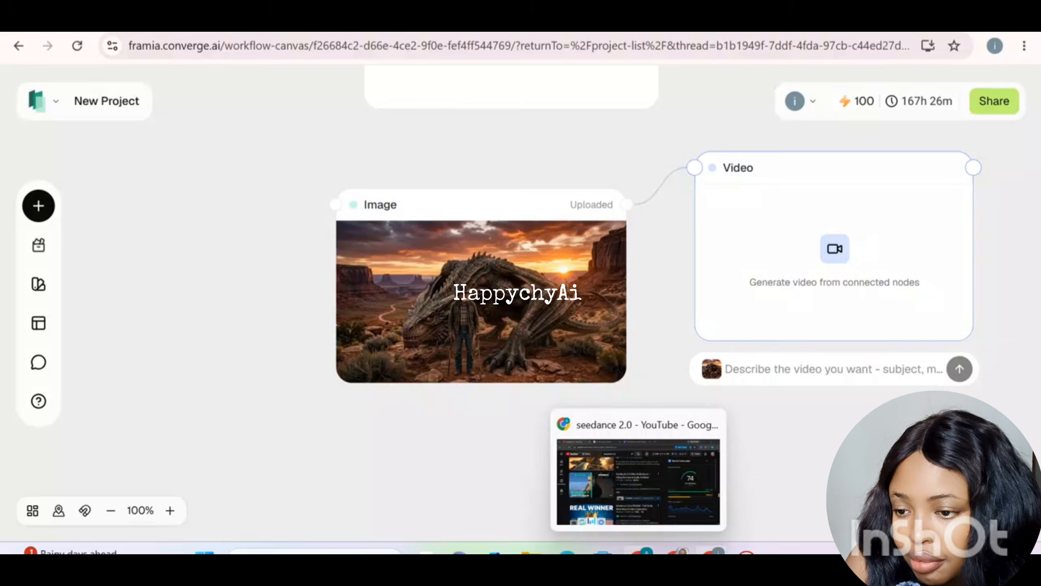
pyautogui.click(637, 551)
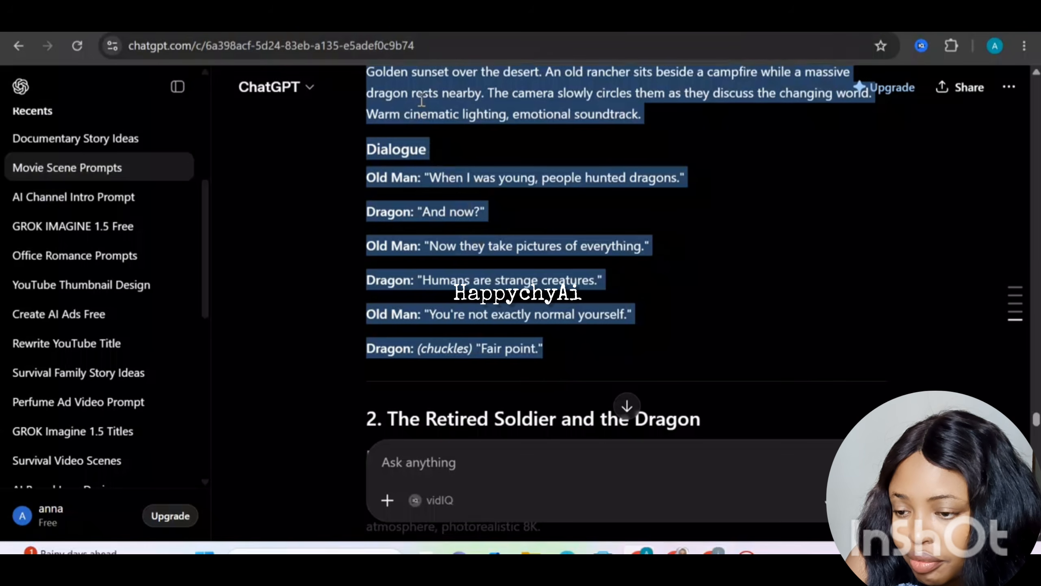
pyautogui.rightClick(421, 101)
pyautogui.click(475, 122)
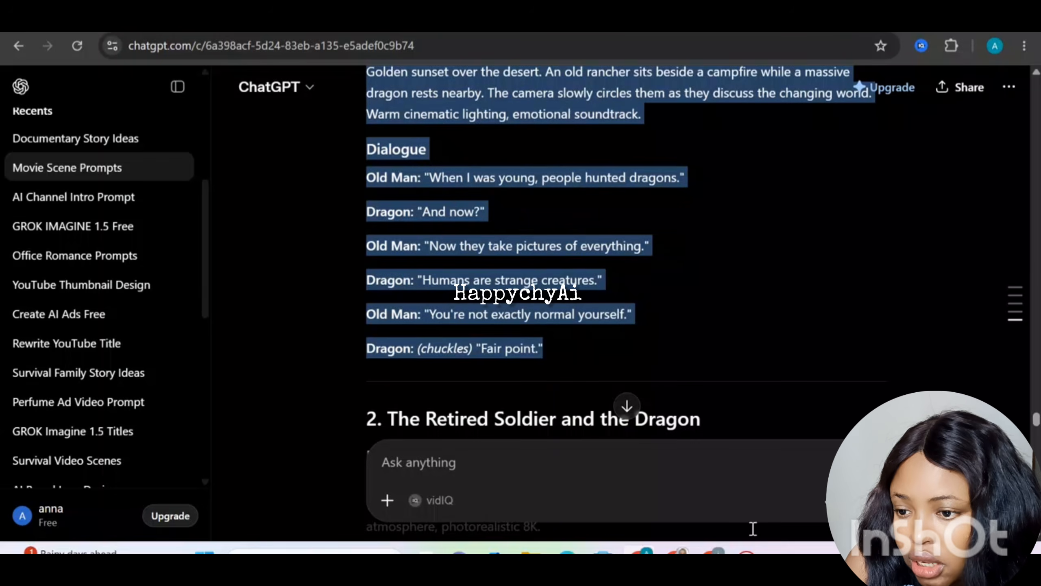
# Return to the Framia canvas and paste the copied scene and dialogue as the Video node's prompt
pyautogui.moveTo(705, 551)
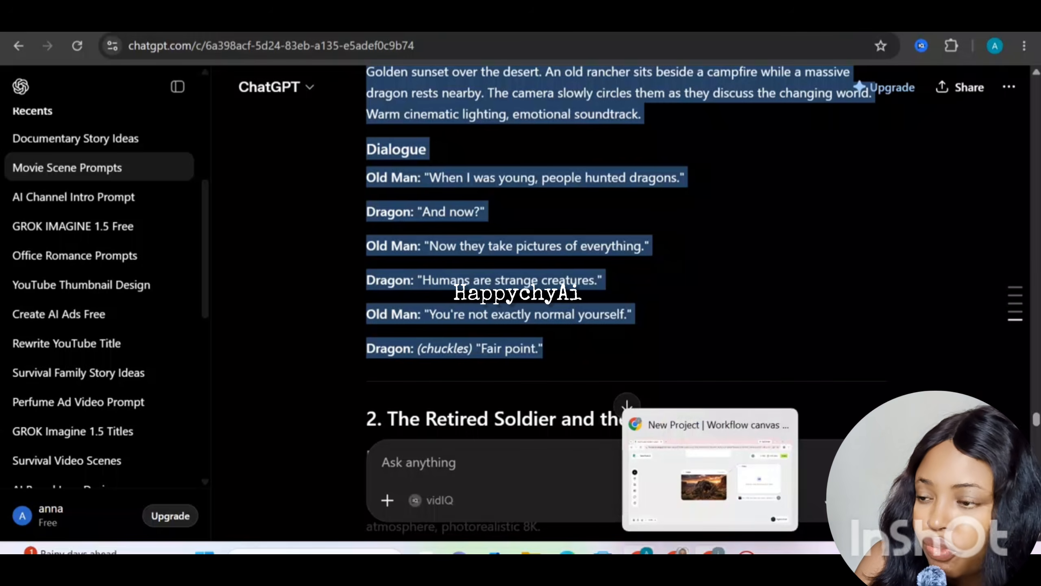
pyautogui.click(706, 551)
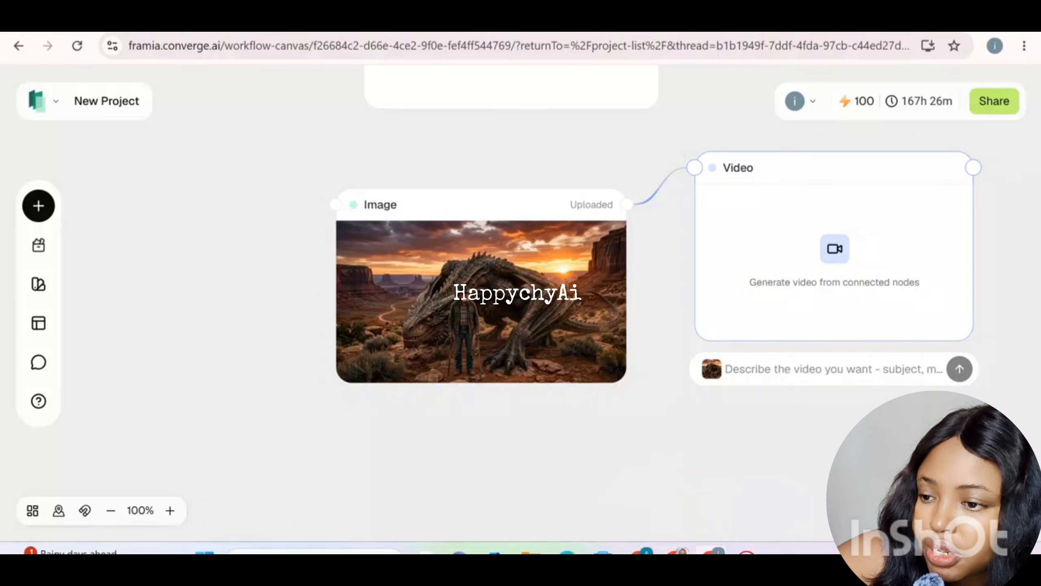
pyautogui.click(782, 374)
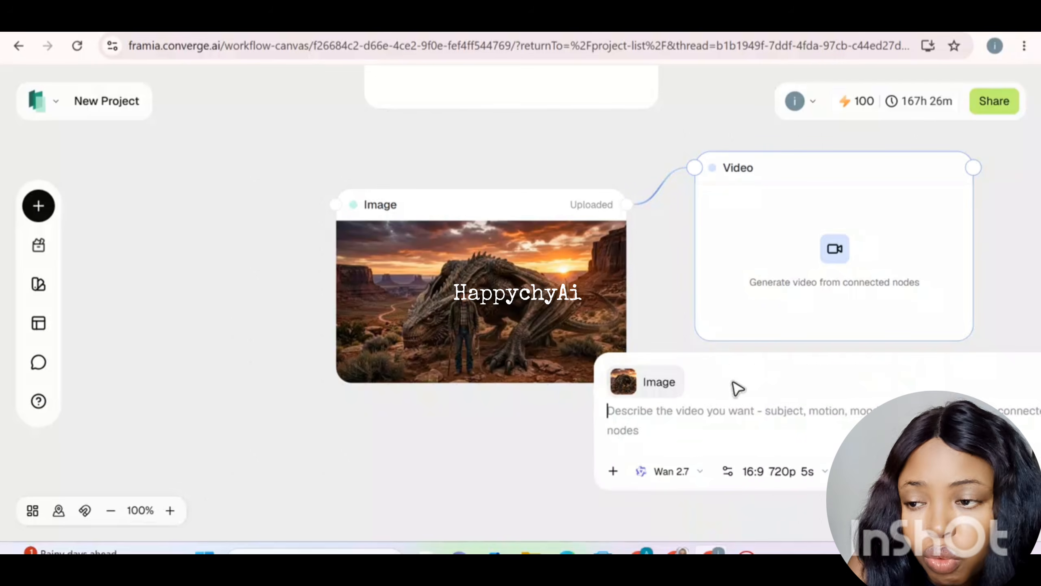
pyautogui.rightClick(694, 413)
pyautogui.click(734, 230)
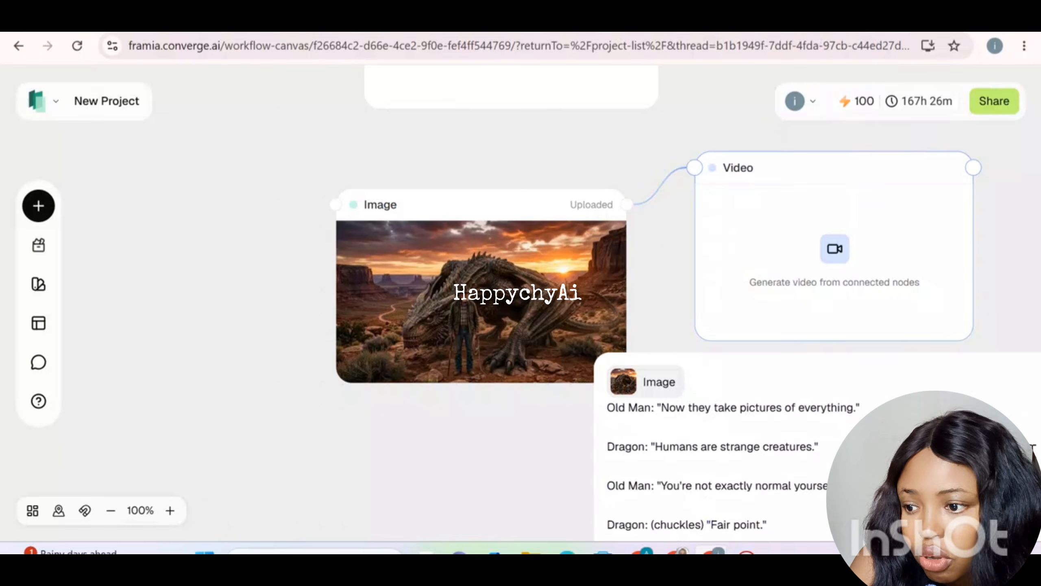
# Set the Video node's generation model to Kling 3.0
pyautogui.moveTo(564, 453); pyautogui.dragTo(331, 327)
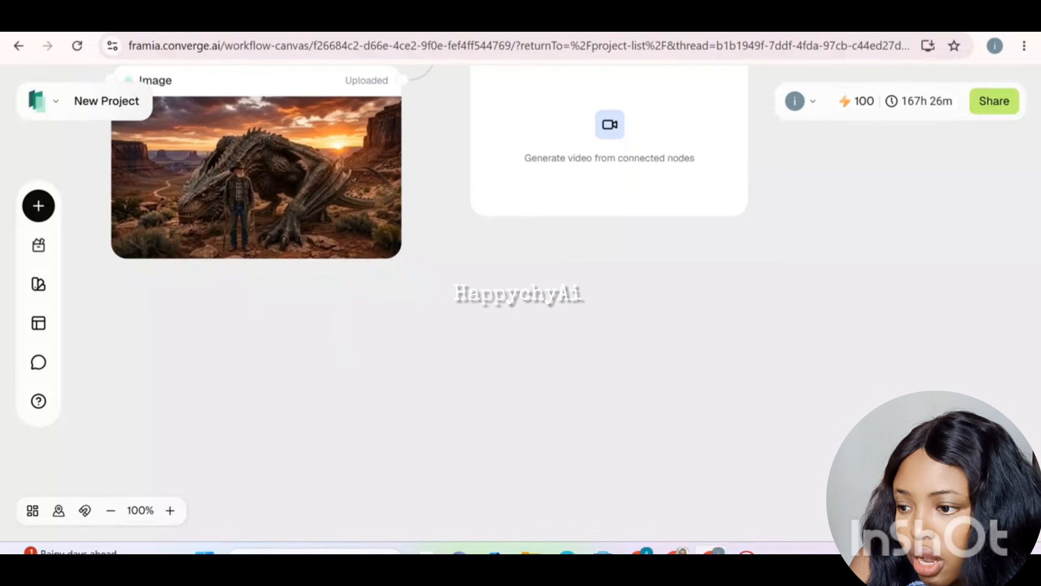
pyautogui.click(597, 177)
pyautogui.click(597, 251)
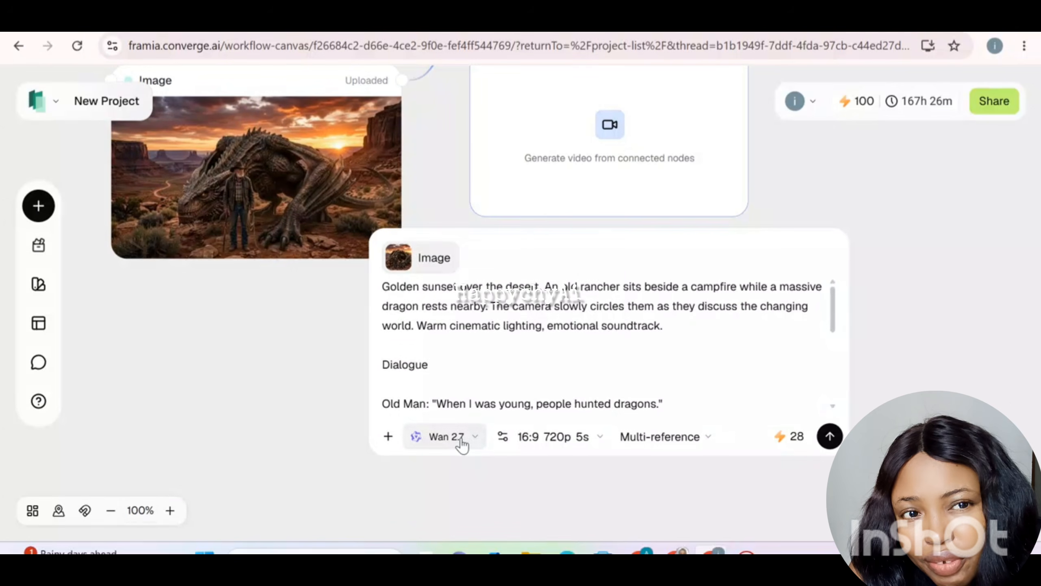
pyautogui.click(462, 442)
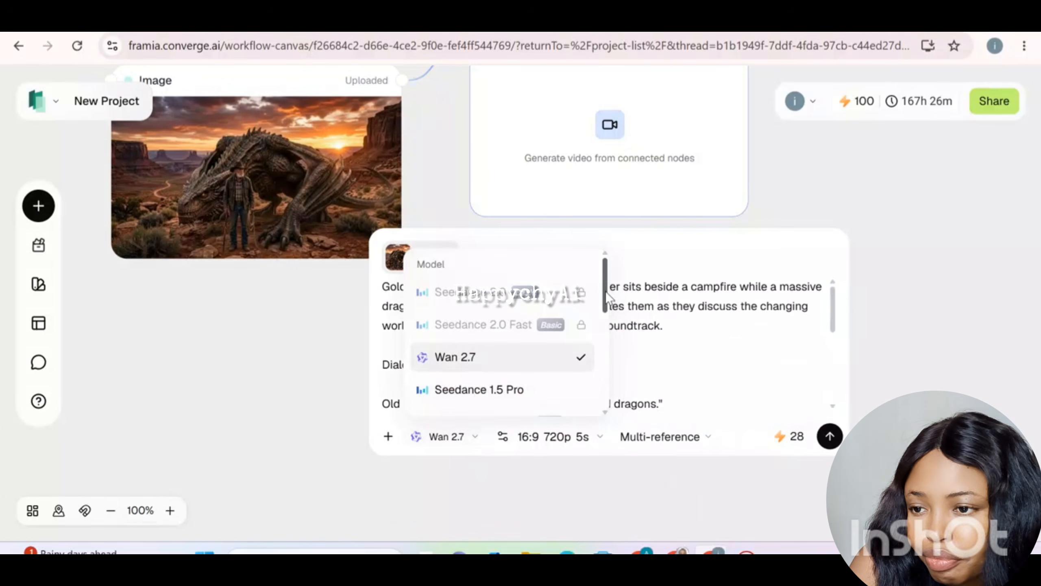
pyautogui.moveTo(606, 293); pyautogui.dragTo(615, 345)
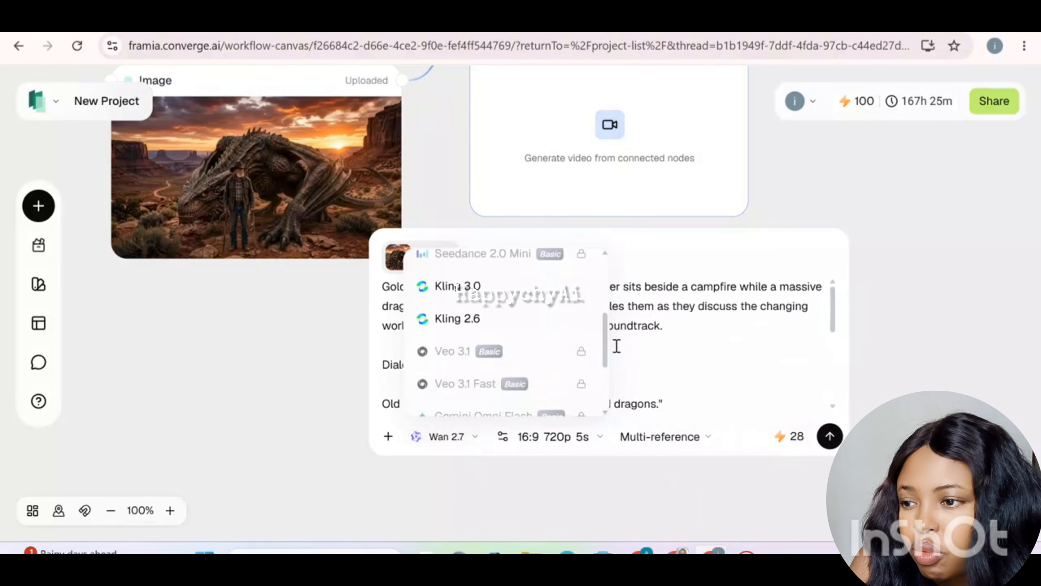
pyautogui.click(485, 286)
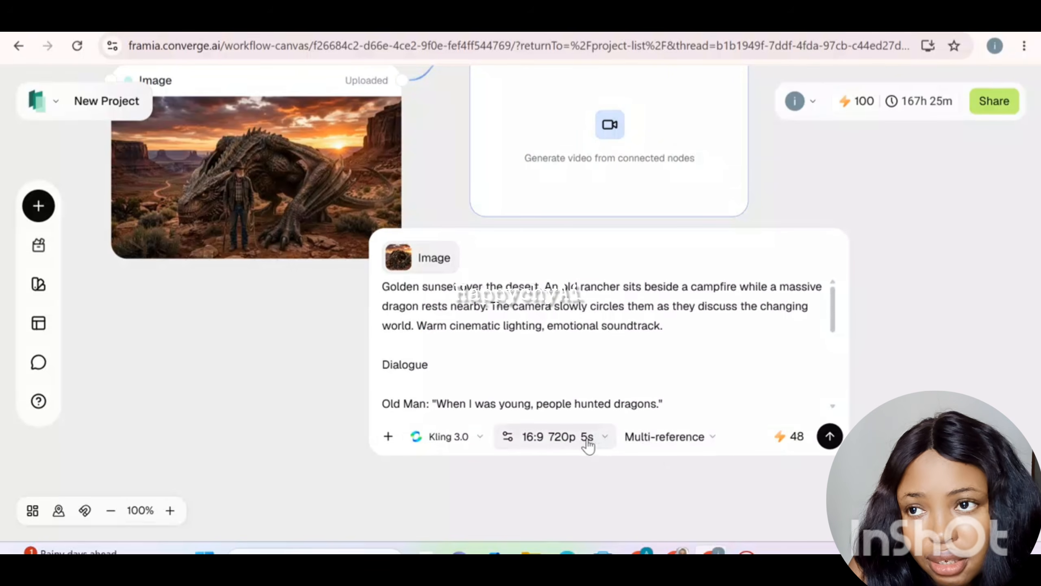
# Check the aspect ratio choices without changing 16:9, and set the Video node's resolution to 1080p
pyautogui.click(564, 445)
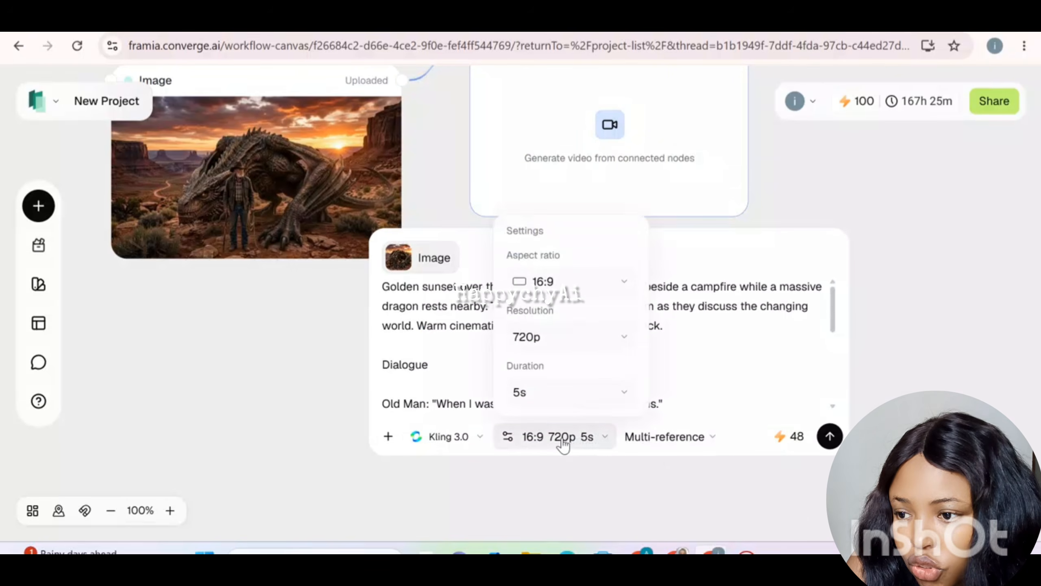
pyautogui.click(623, 281)
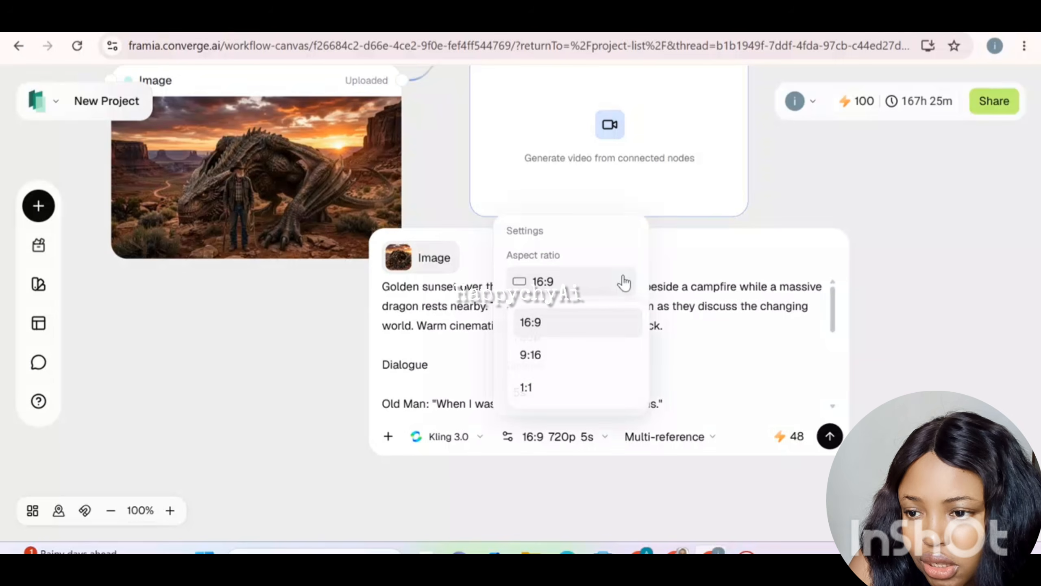
pyautogui.click(623, 281)
pyautogui.click(624, 343)
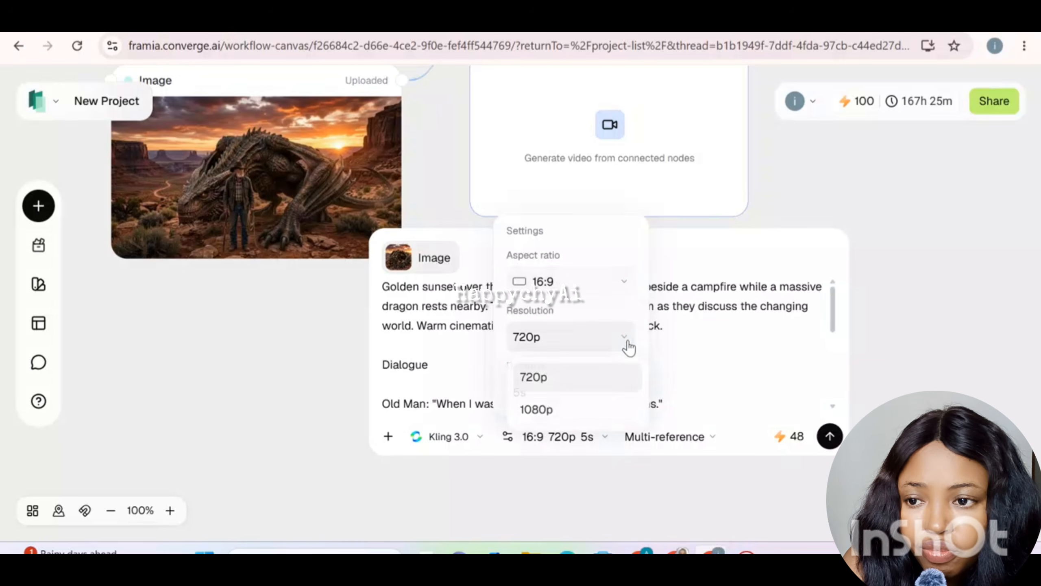
pyautogui.click(550, 410)
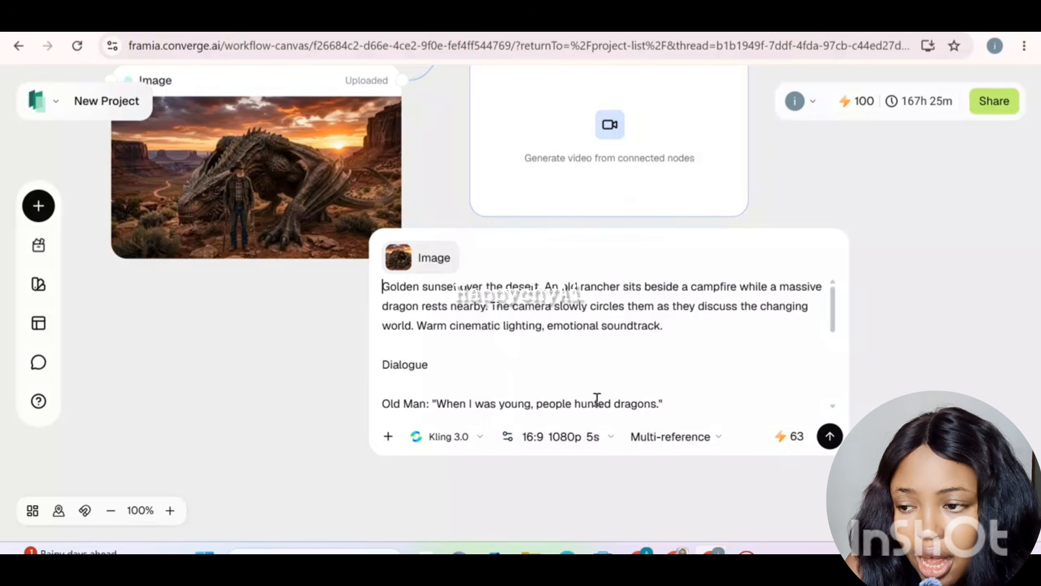
# Set the Video node's duration to 15s and choose the Frame to video mode
pyautogui.click(572, 437)
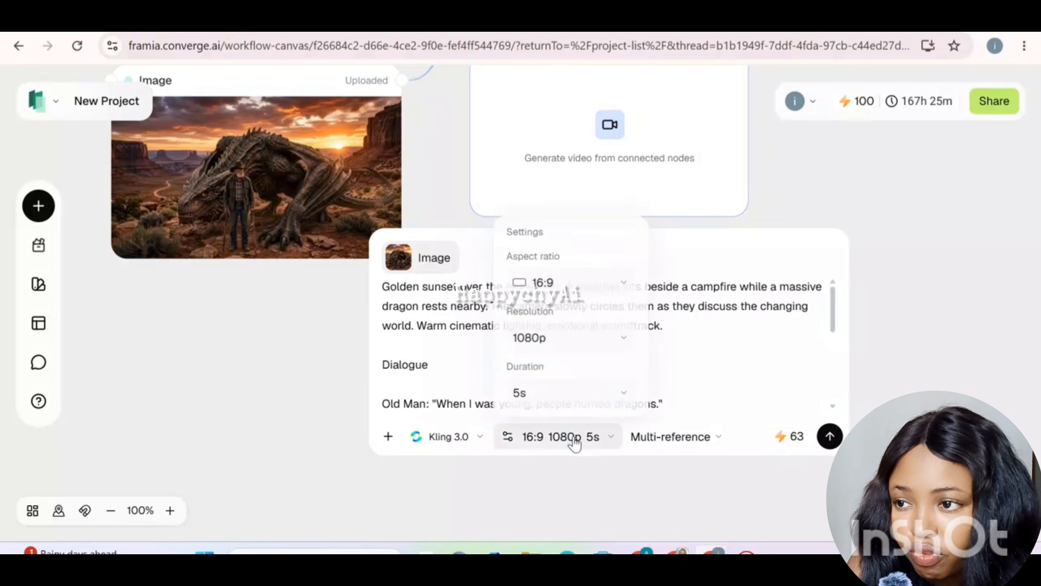
pyautogui.click(623, 406)
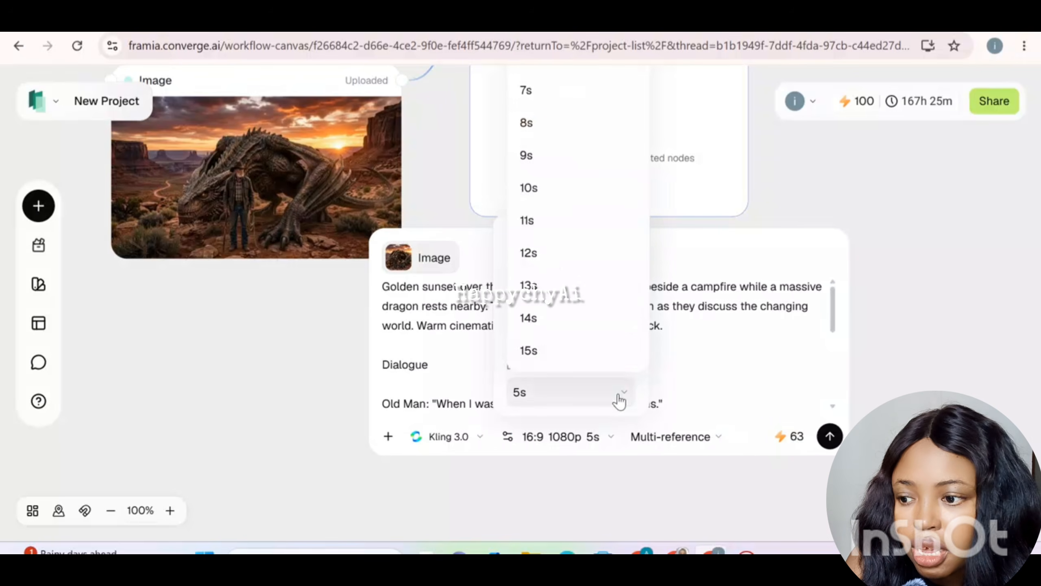
pyautogui.click(529, 351)
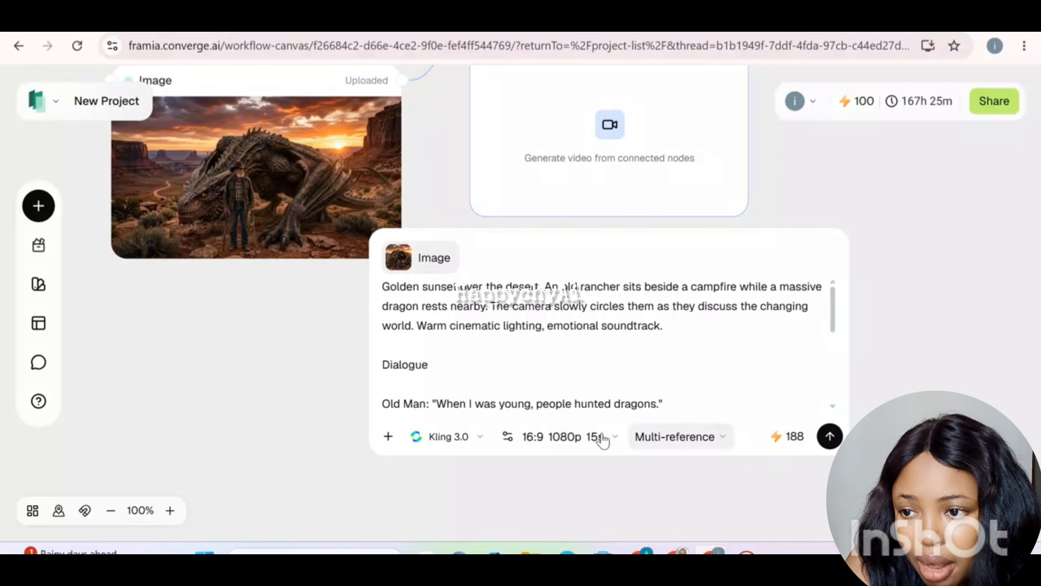
pyautogui.click(677, 444)
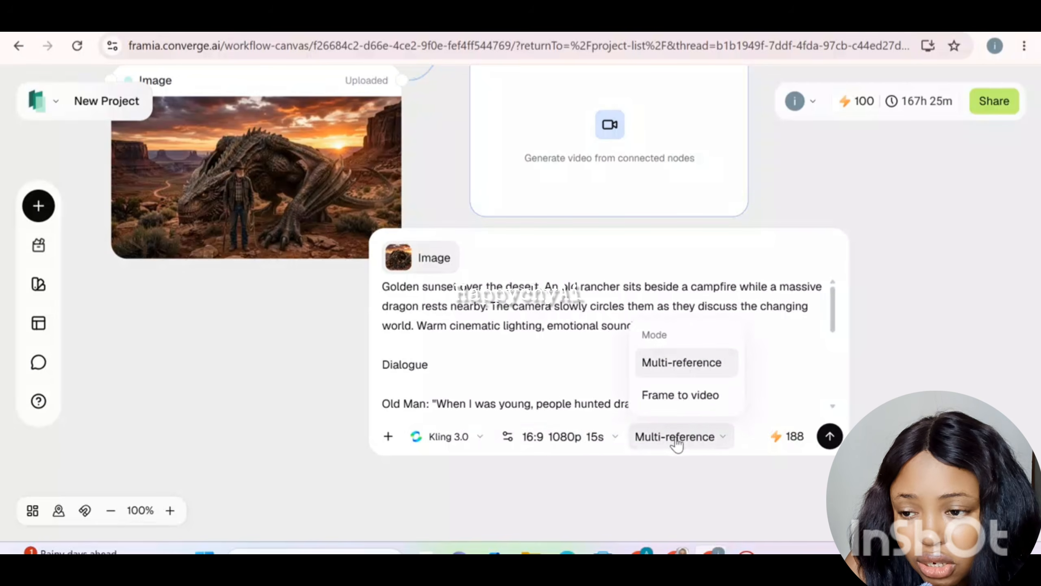
pyautogui.click(680, 394)
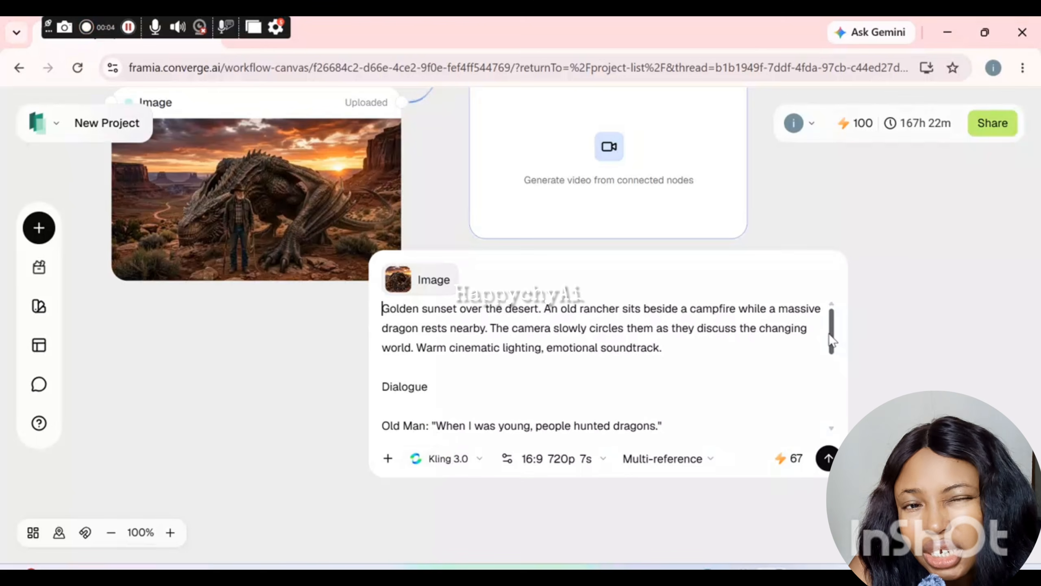
# Review the rest of the prompt's dialogue and start generating the rancher-and-dragon video
pyautogui.moveTo(832, 340); pyautogui.dragTo(835, 447)
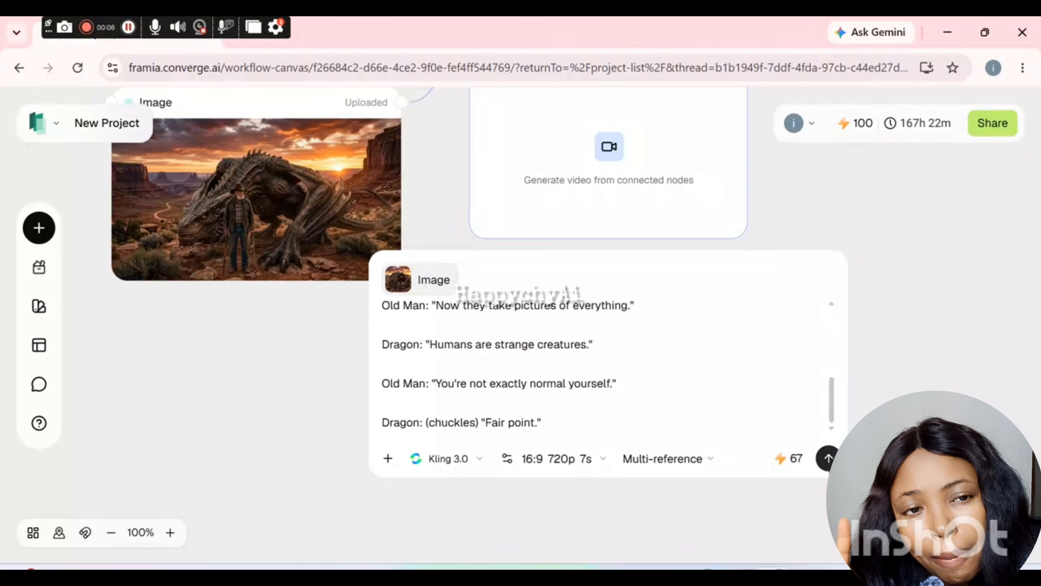
pyautogui.click(828, 458)
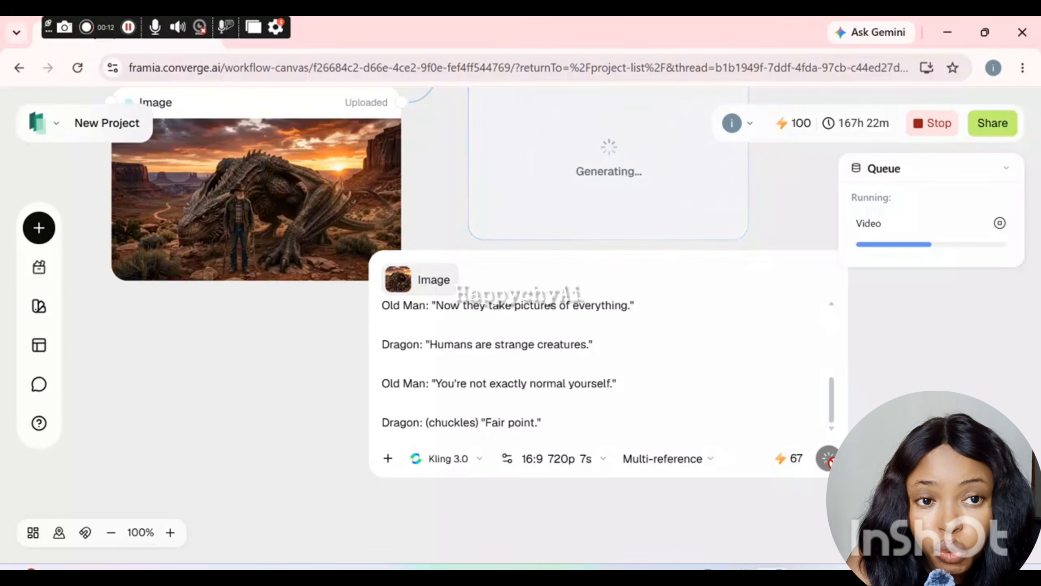
pyautogui.moveTo(296, 346); pyautogui.dragTo(215, 485)
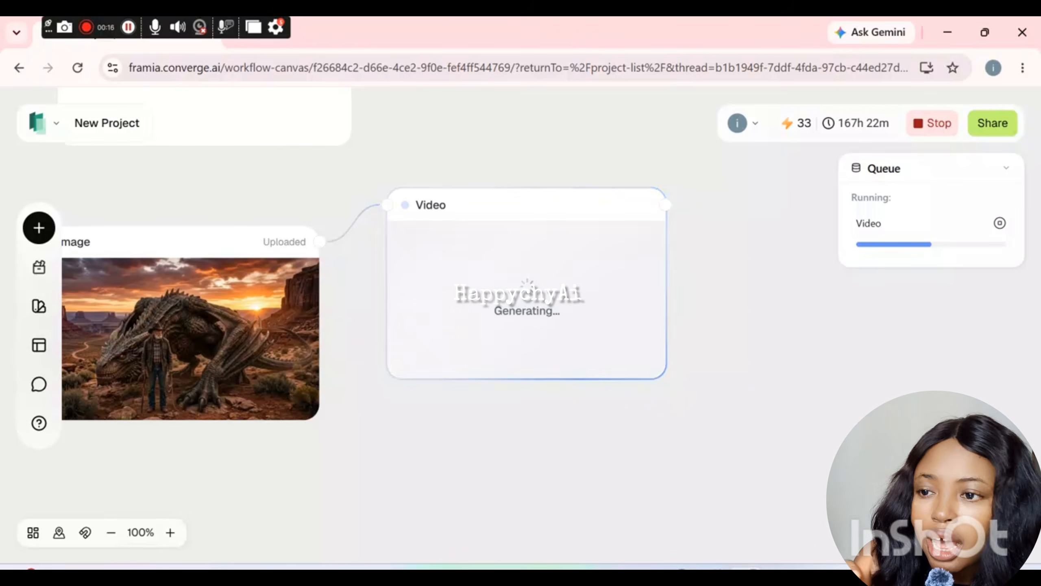
# Try to download the generated rancher-and-dragon video, and return to the project canvas
pyautogui.moveTo(550, 293)
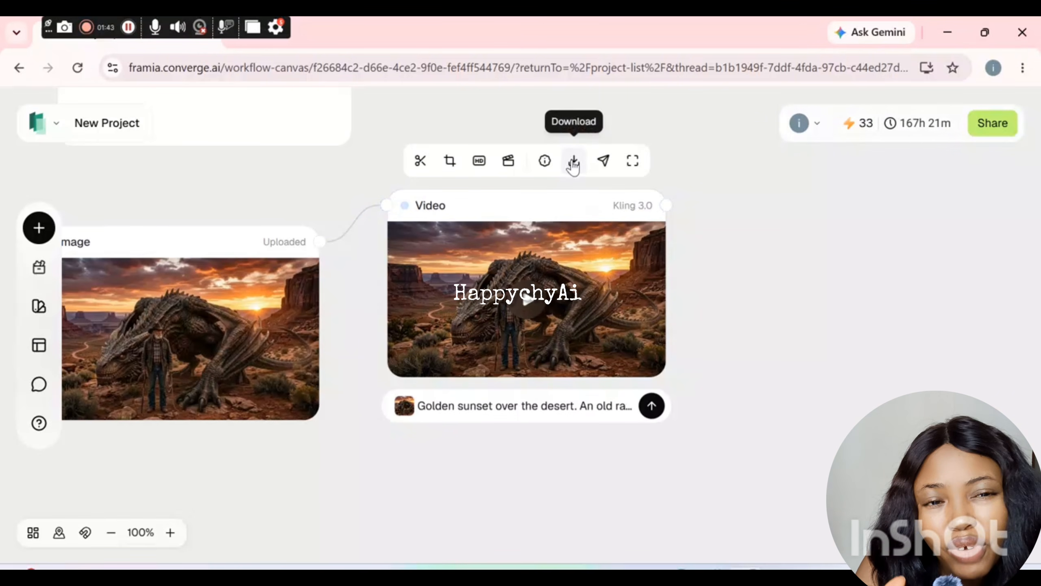
pyautogui.click(573, 163)
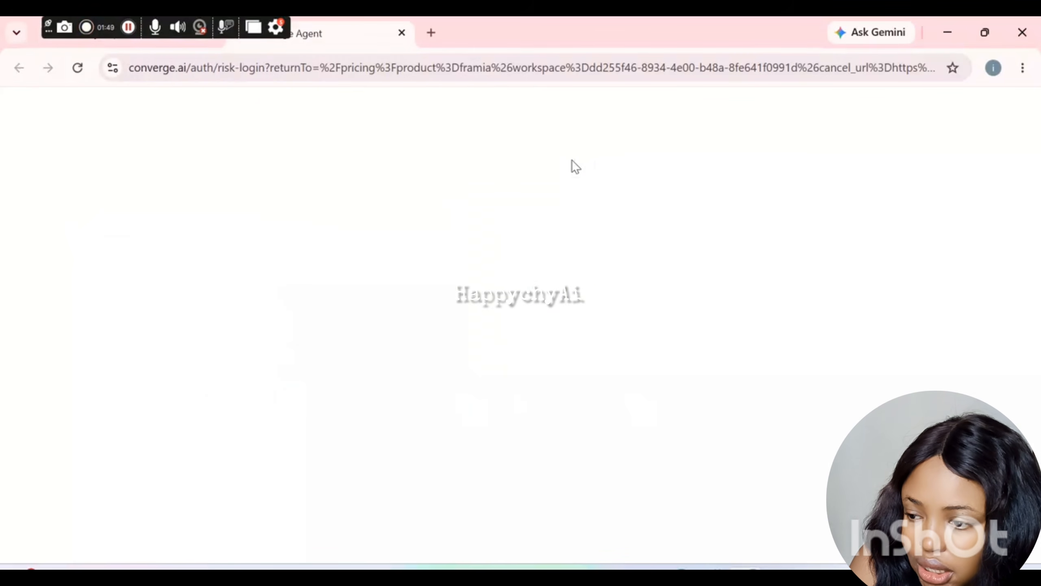
pyautogui.click(143, 44)
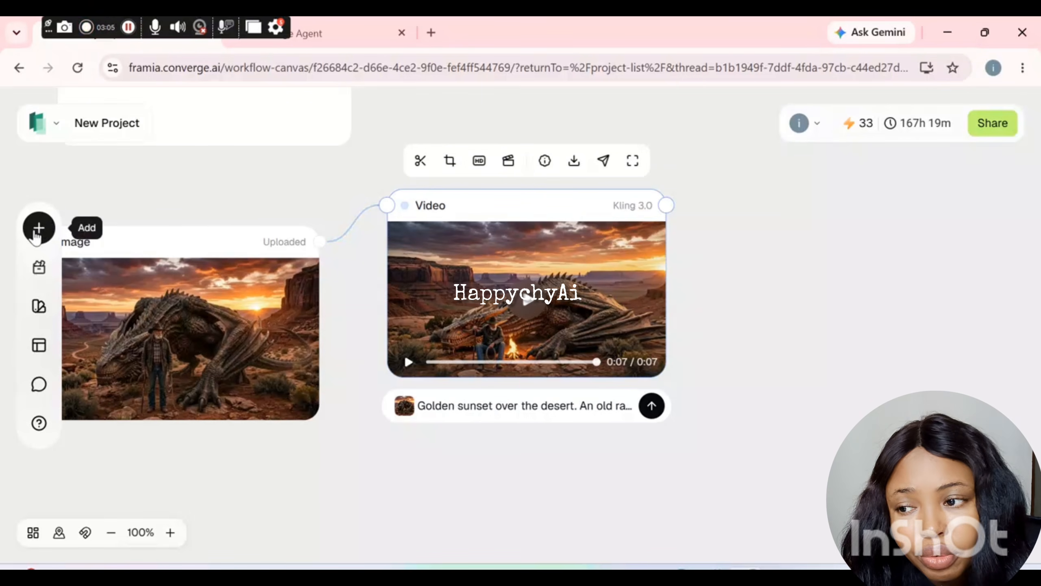
pyautogui.click(39, 228)
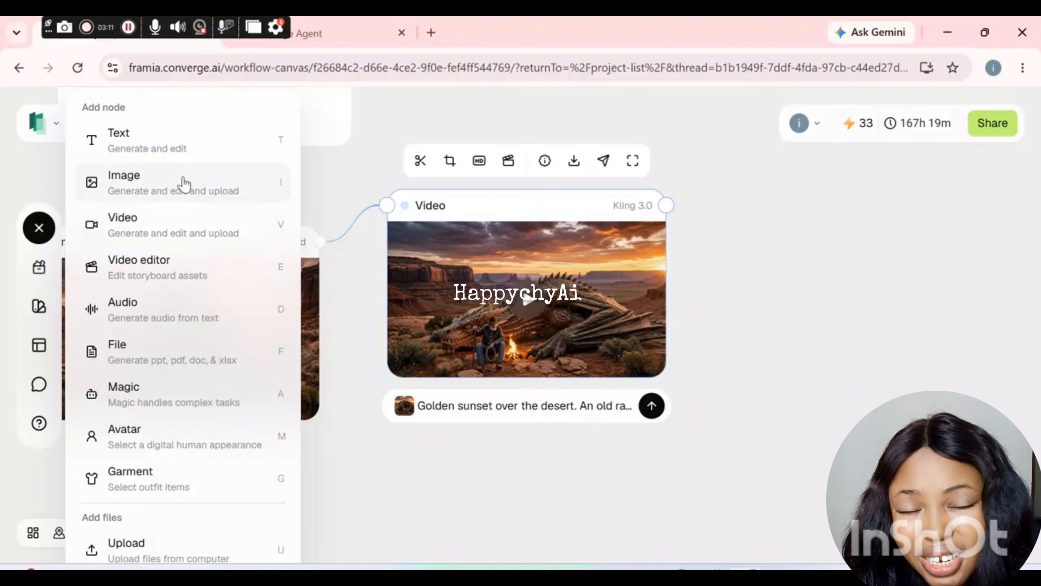
pyautogui.click(184, 184)
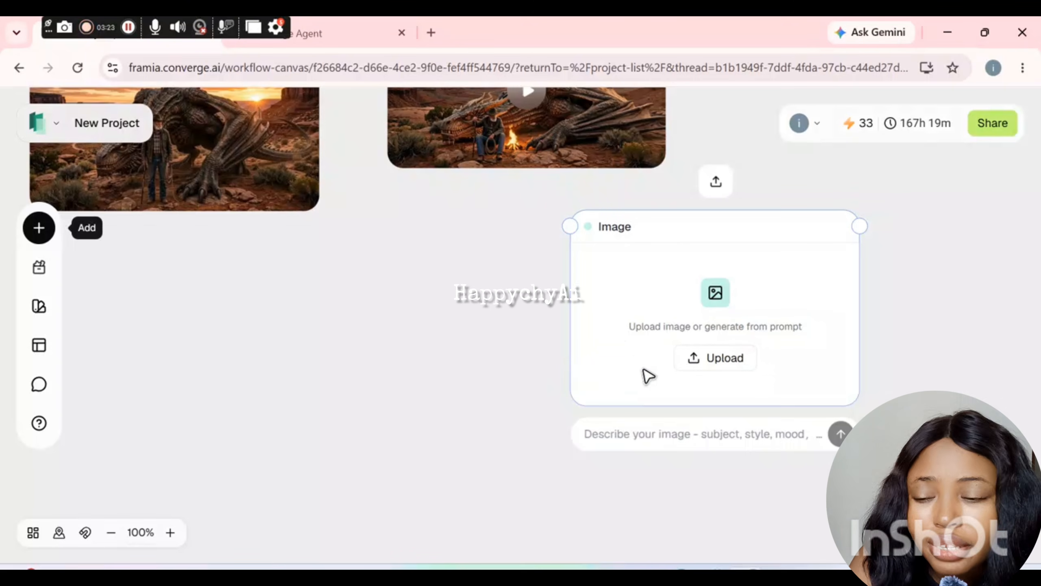
pyautogui.click(724, 358)
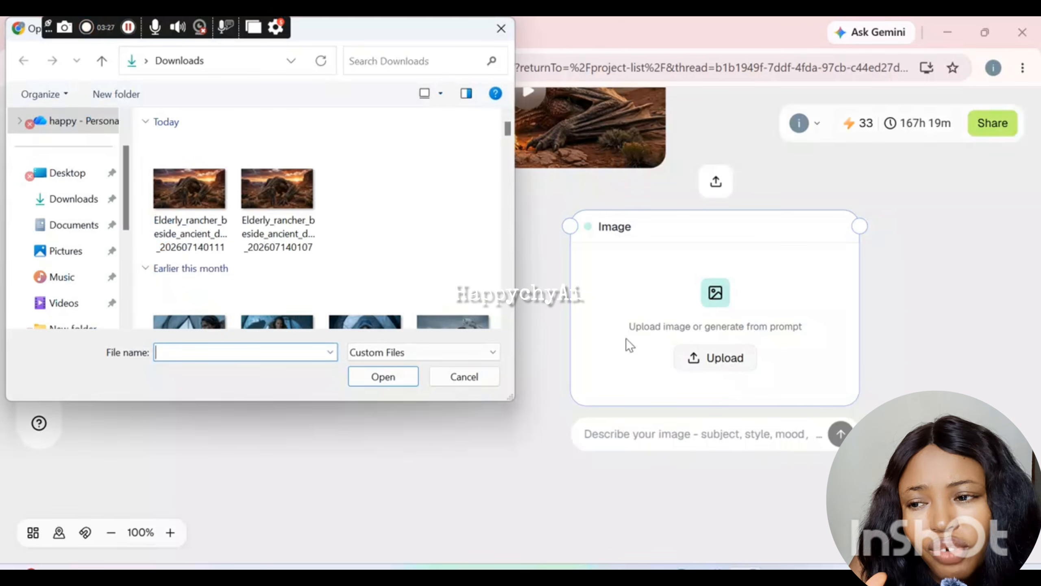
pyautogui.scroll(-5, 509, 328)
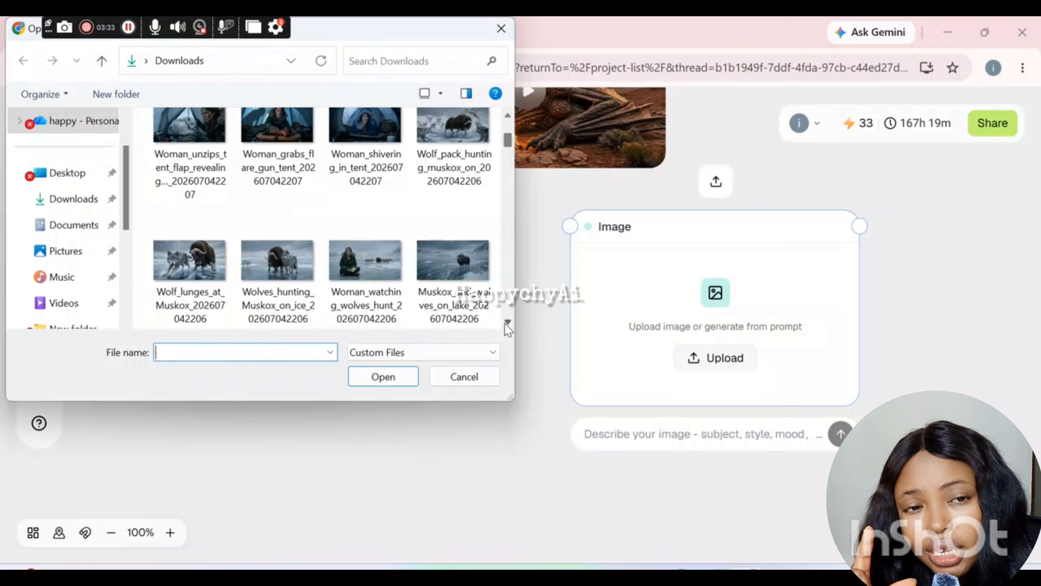
pyautogui.click(197, 123)
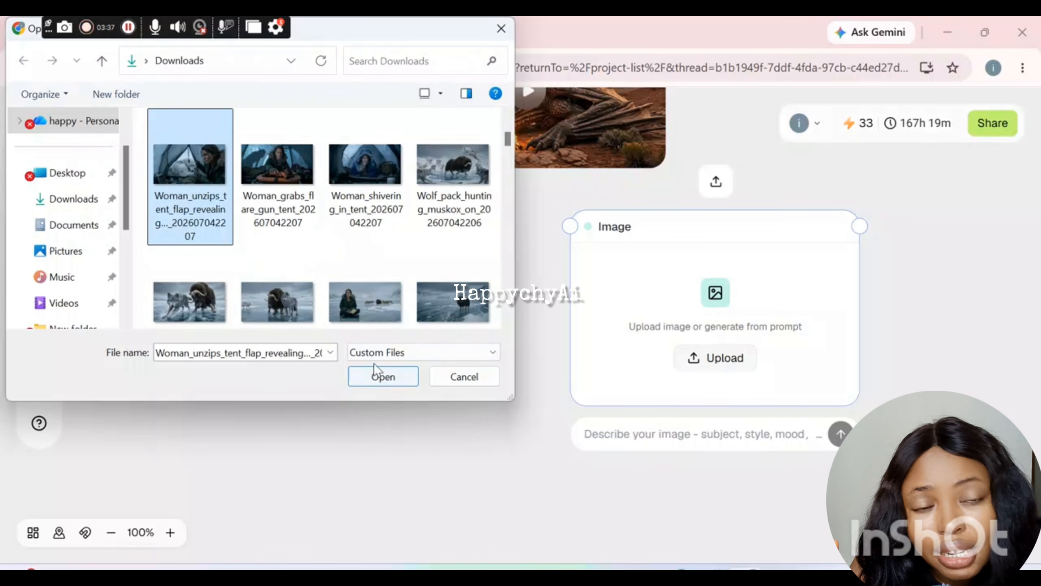
pyautogui.click(370, 378)
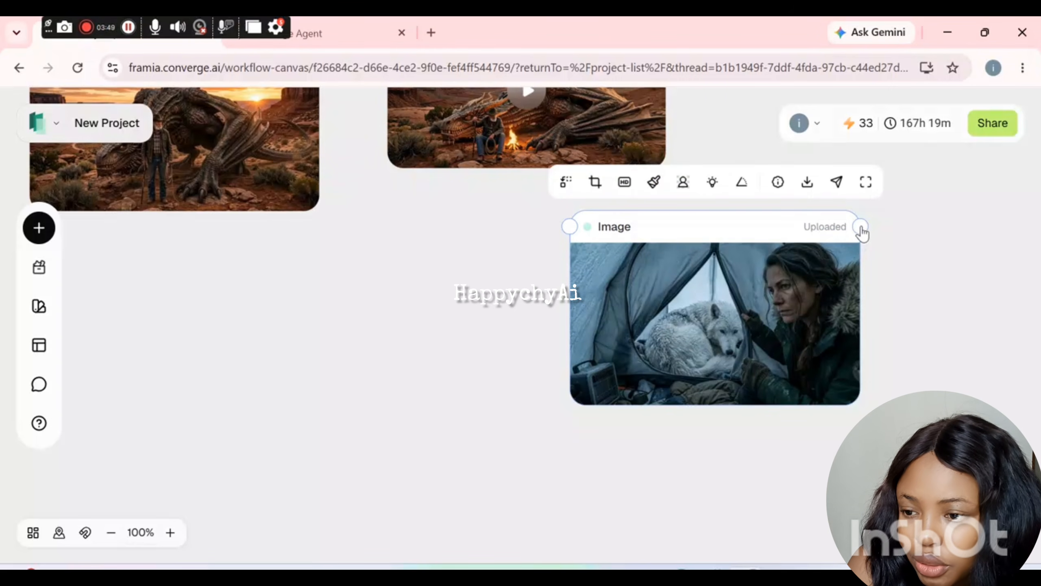
# Move the tent Image node beneath the rancher image and connect a new Video node to its output
pyautogui.moveTo(863, 233); pyautogui.dragTo(538, 287)
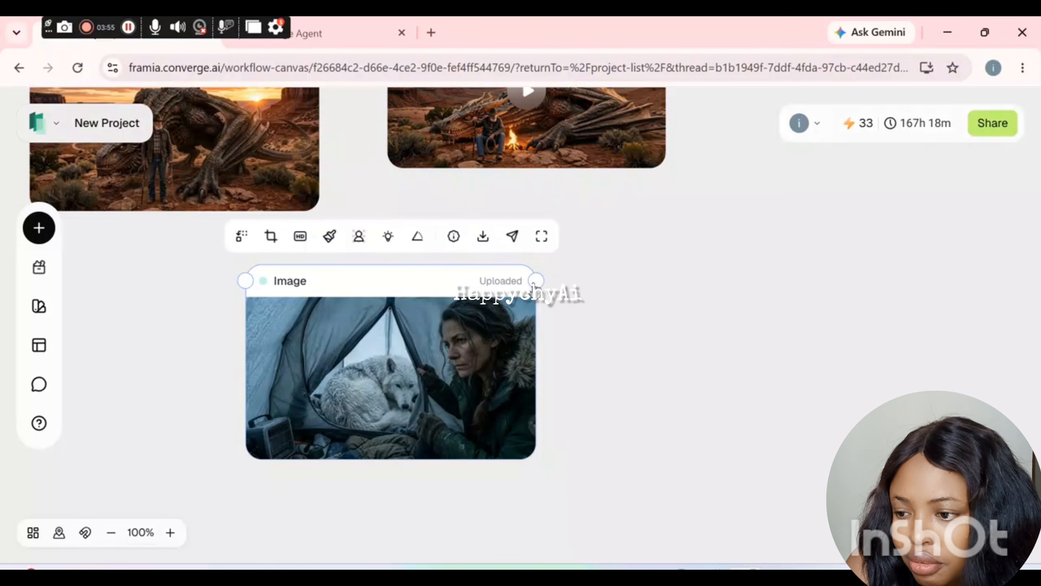
pyautogui.rightClick(533, 286)
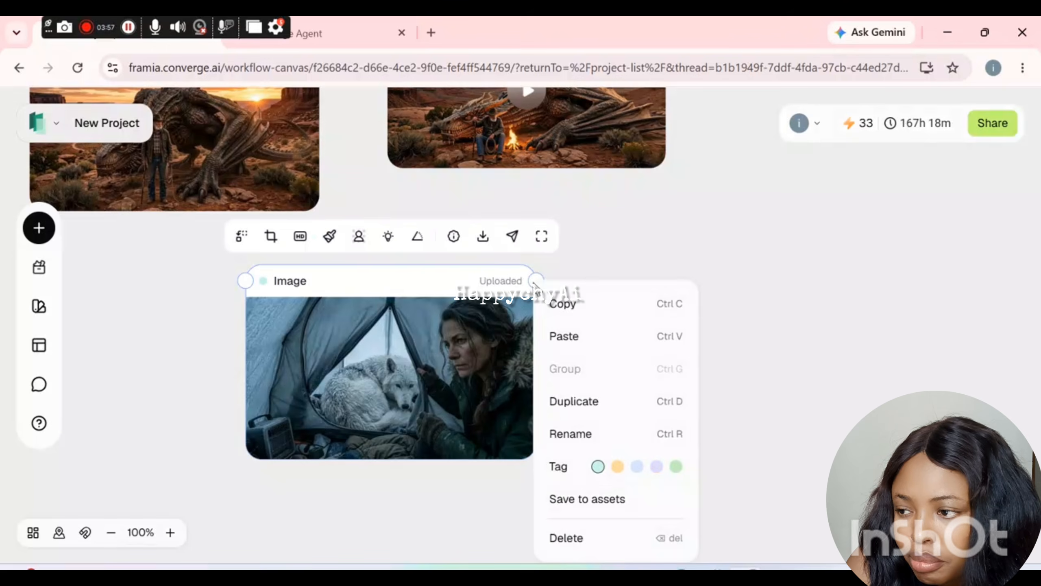
pyautogui.moveTo(584, 257); pyautogui.dragTo(536, 282)
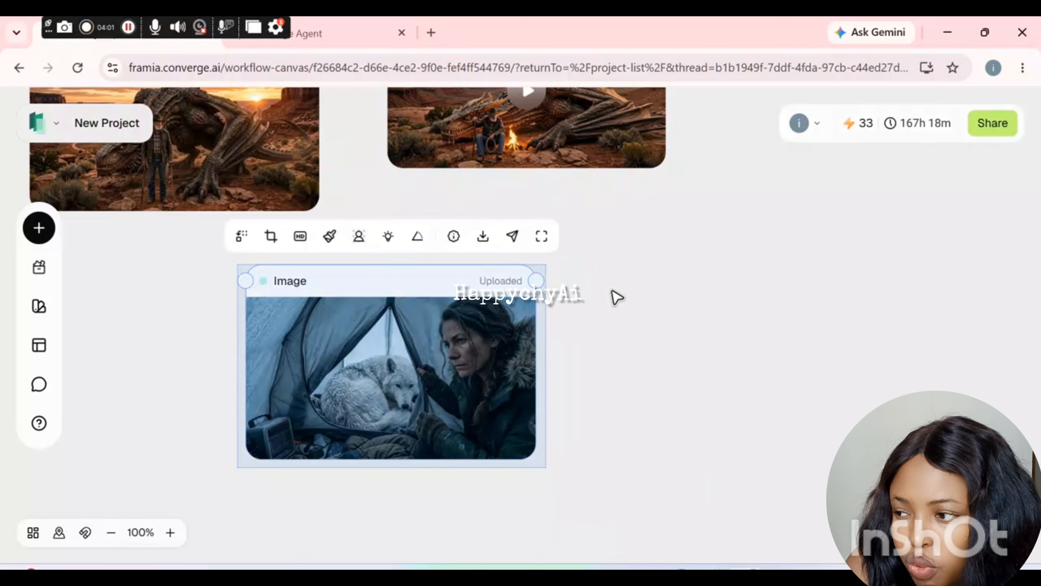
pyautogui.click(616, 295)
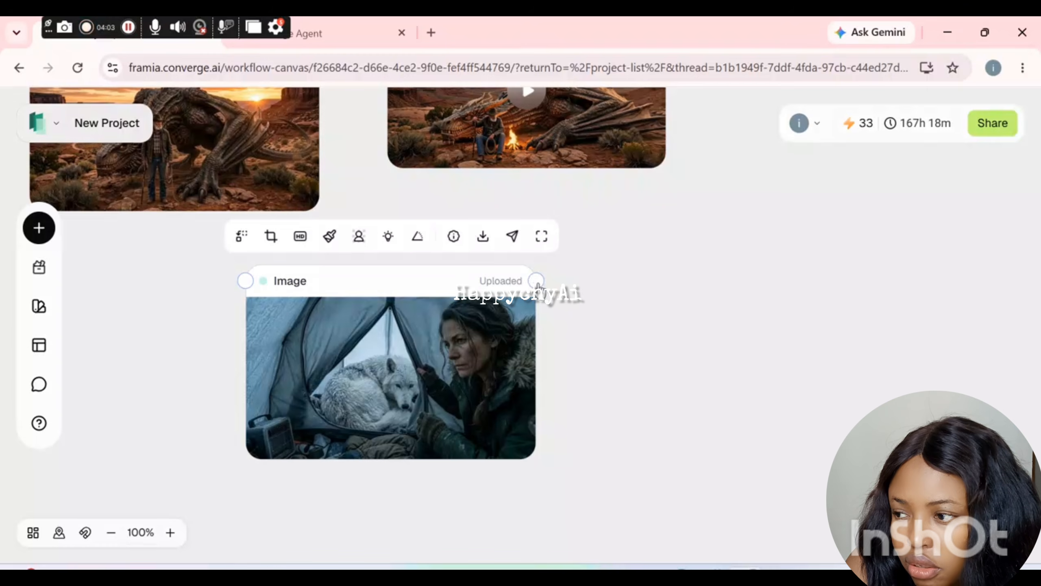
pyautogui.click(537, 284)
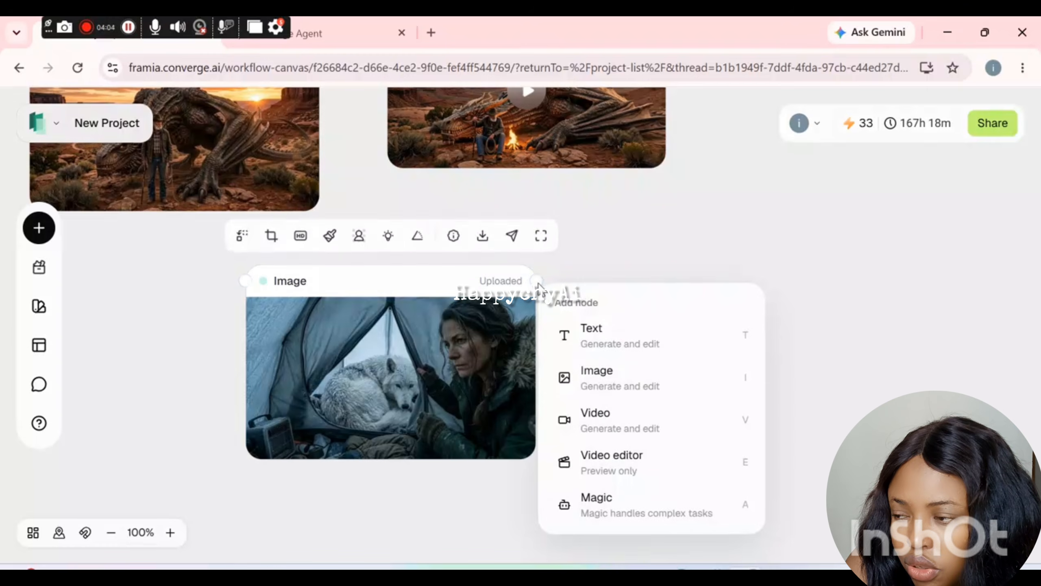
pyautogui.click(623, 419)
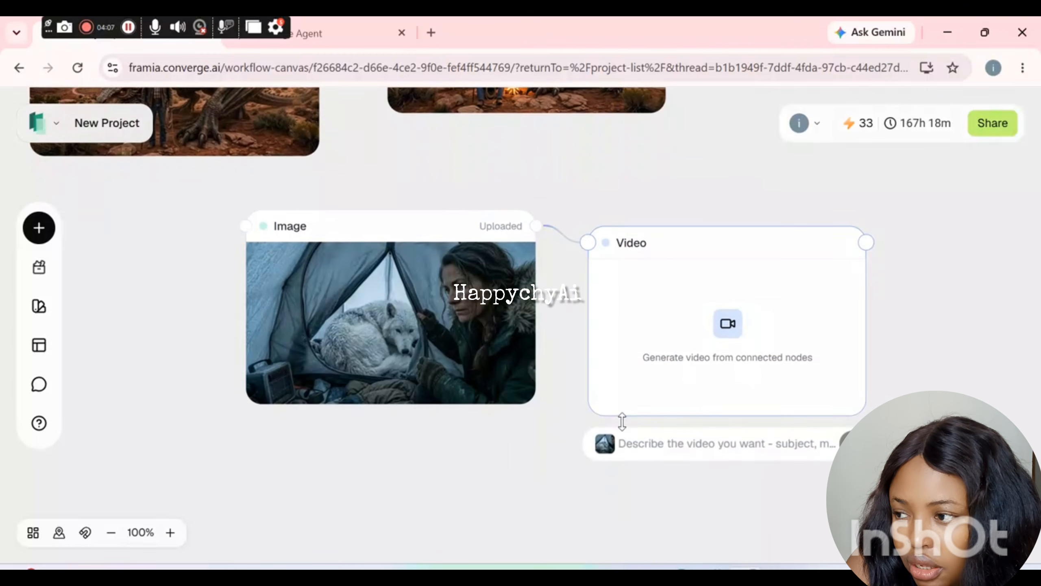
# Set the new Video node's generation model to Seedance 1.5 Pro
pyautogui.click(664, 451)
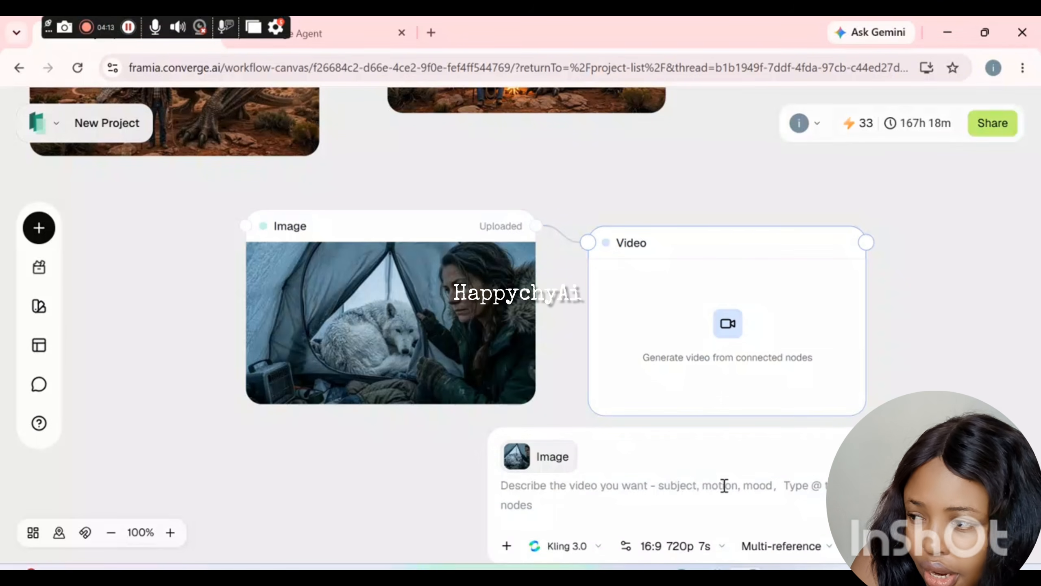
pyautogui.moveTo(393, 492); pyautogui.dragTo(313, 369)
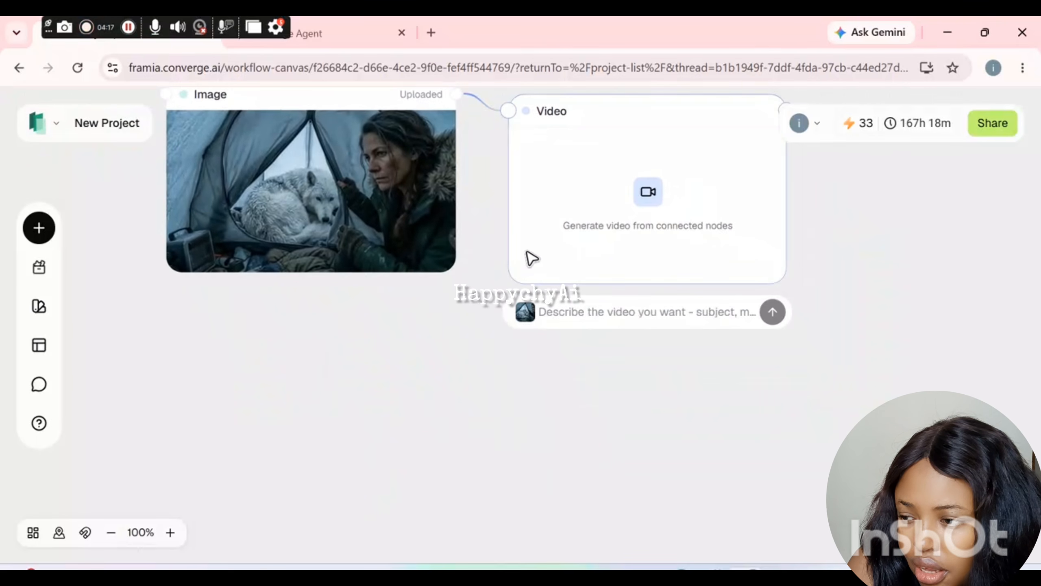
pyautogui.click(575, 314)
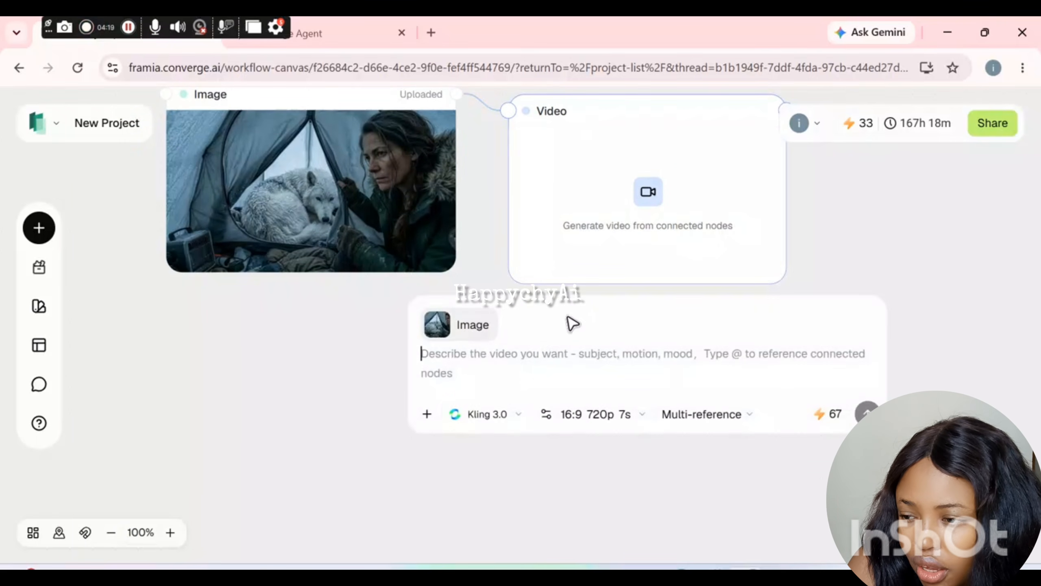
pyautogui.click(515, 417)
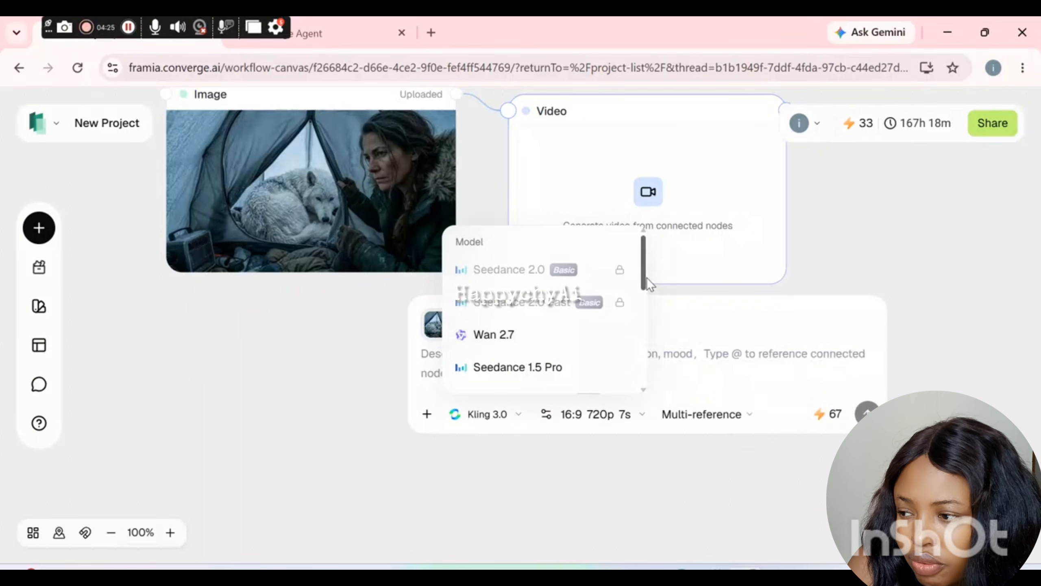
pyautogui.moveTo(647, 278)
pyautogui.mouseDown()
pyautogui.moveTo(657, 392)
pyautogui.moveTo(648, 278)
pyautogui.mouseUp()
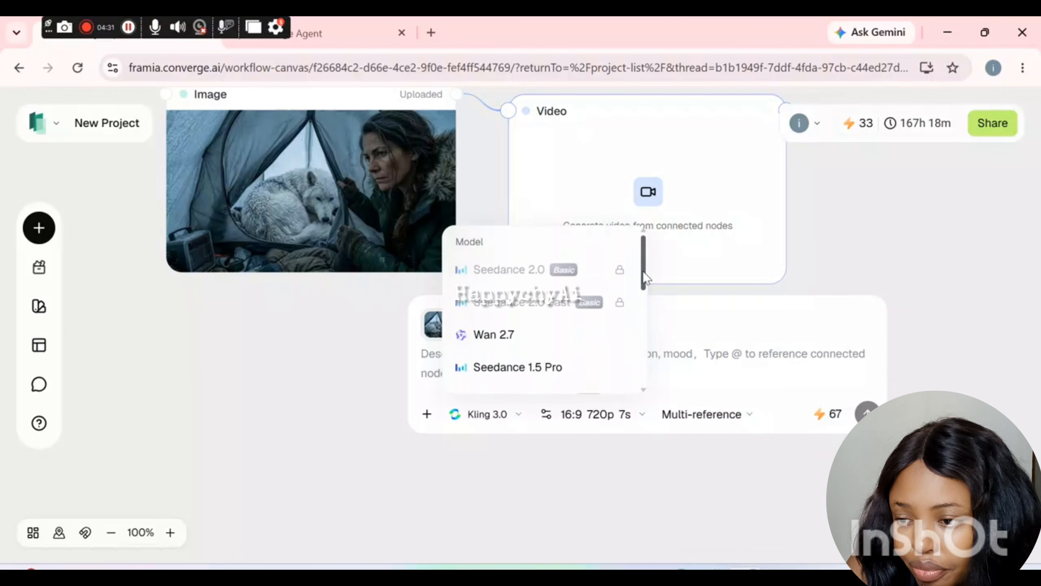
pyautogui.scroll(-3, 645, 275)
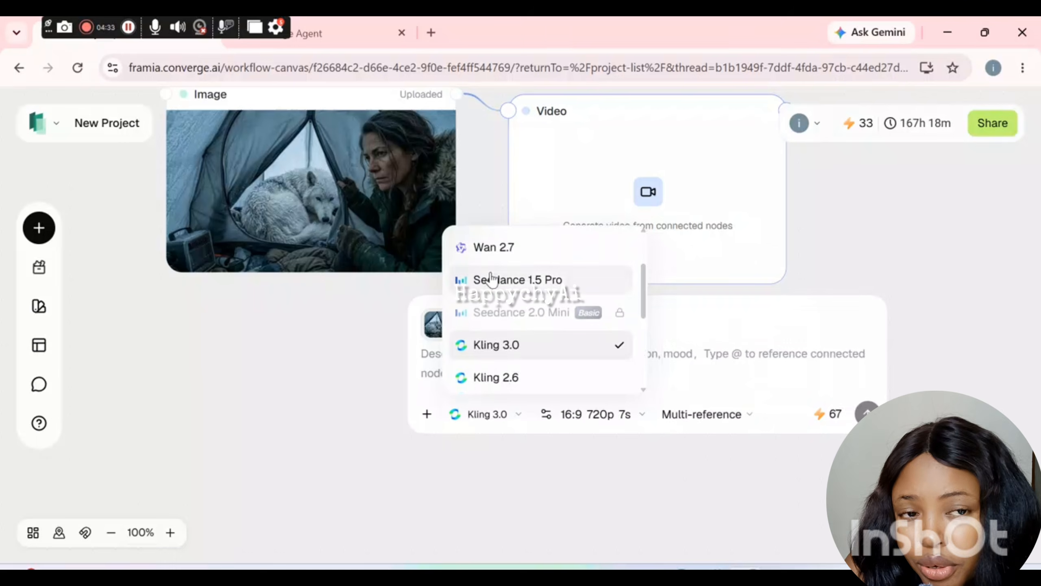
pyautogui.click(492, 280)
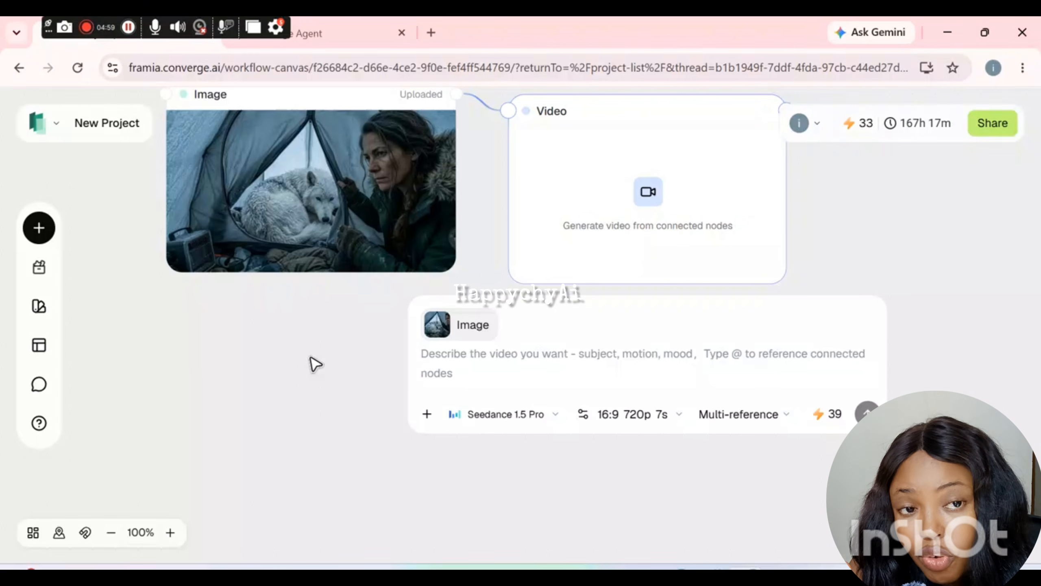
pyautogui.click(86, 29)
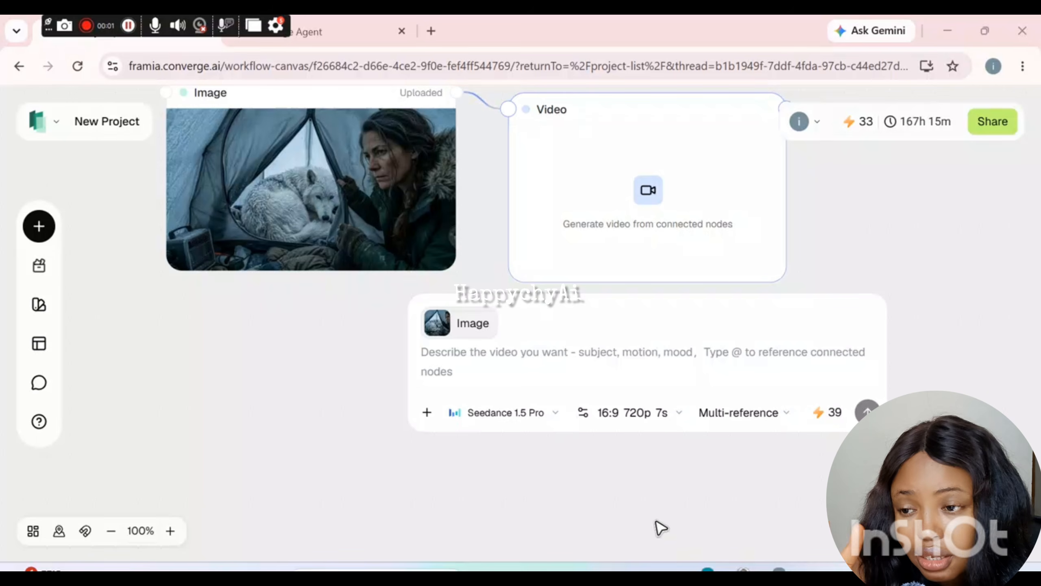
# Paste the prompt beginning "A rugged survival woman sits inside a small frozen expedition tent during a brutal Arctic snowstorm" into the tent Video node
pyautogui.click(543, 360)
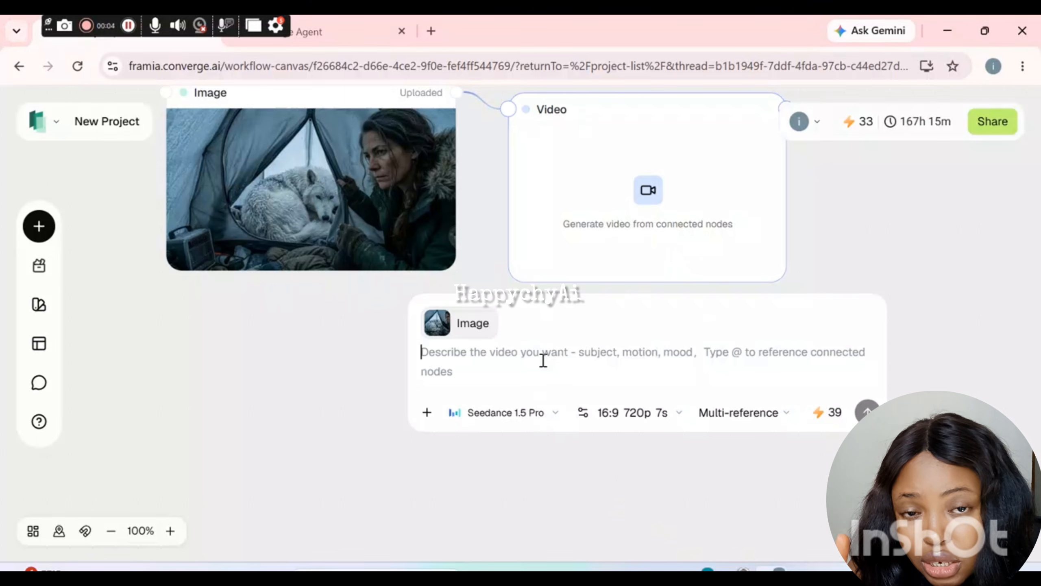
pyautogui.rightClick(545, 360)
pyautogui.click(569, 381)
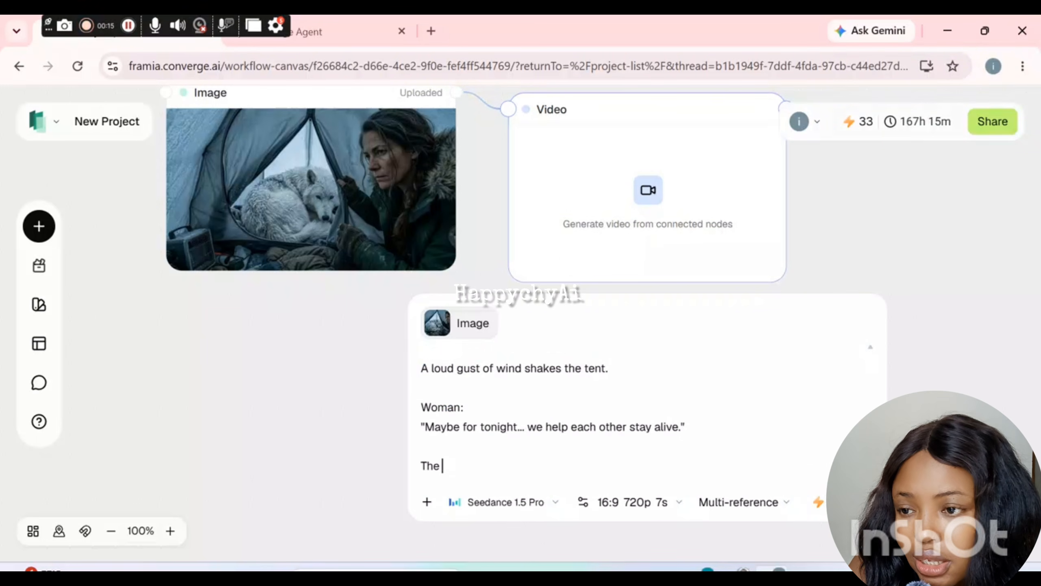
pyautogui.scroll(10, 870, 353)
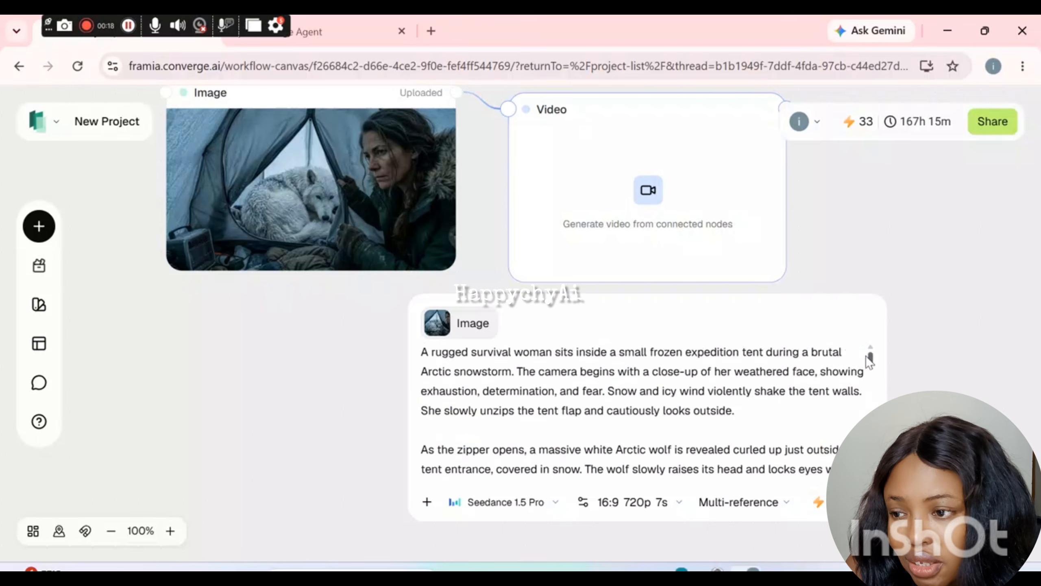
pyautogui.moveTo(868, 354); pyautogui.dragTo(869, 463)
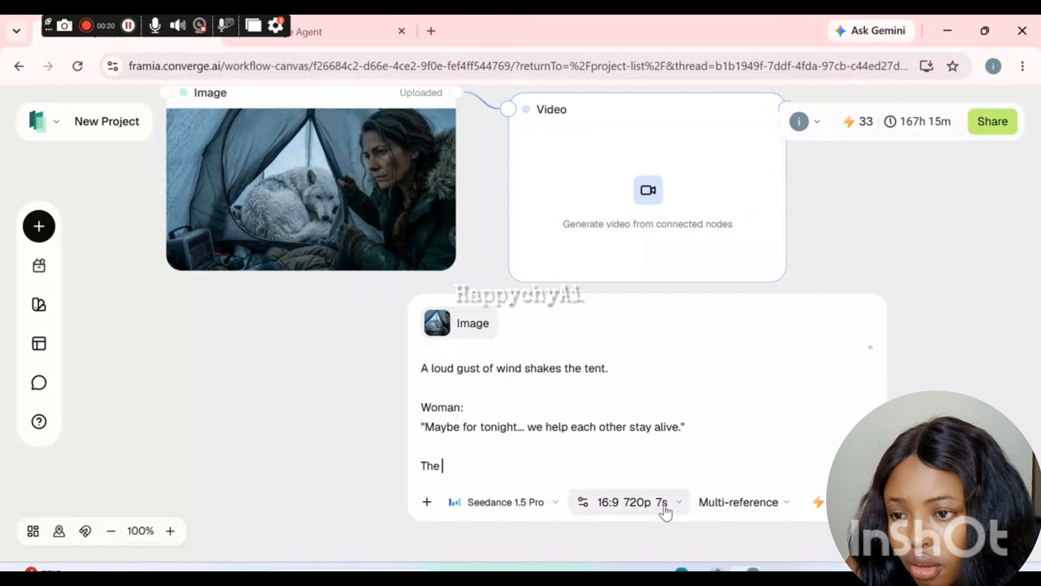
# Set the tent video's duration to 6s and generate it from the connected image and prompt
pyautogui.click(661, 504)
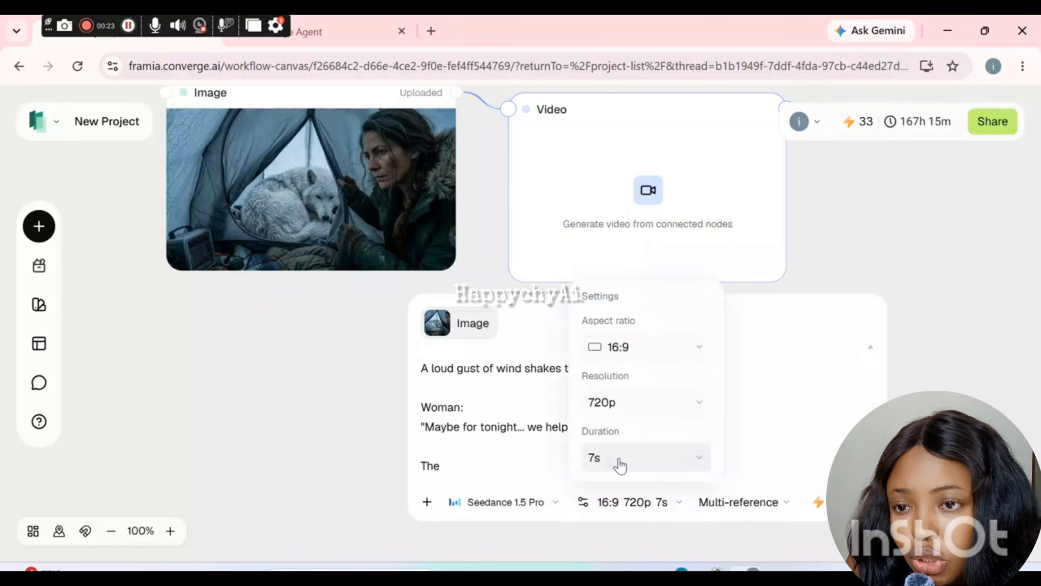
pyautogui.click(632, 467)
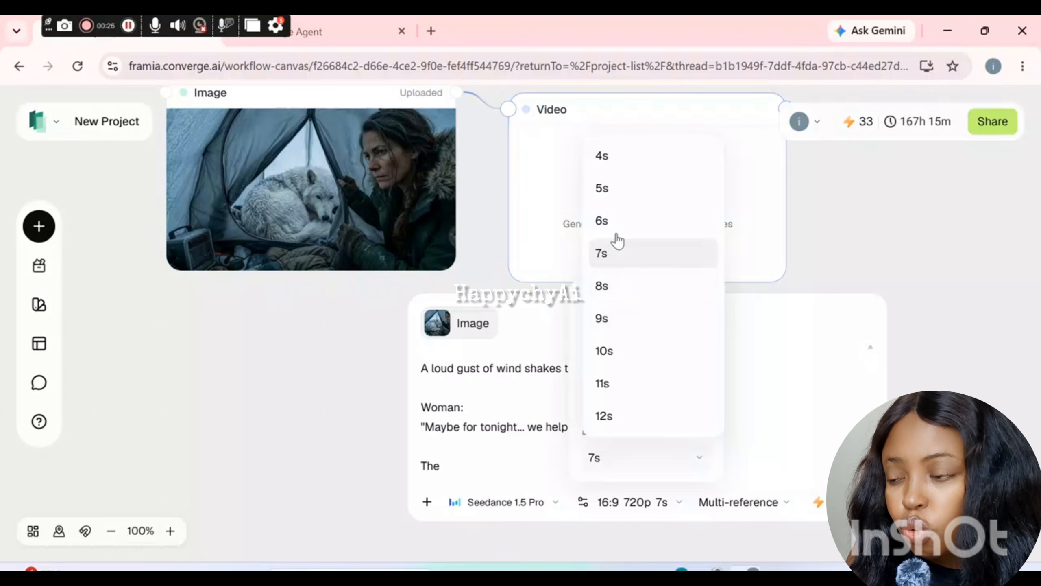
pyautogui.click(611, 225)
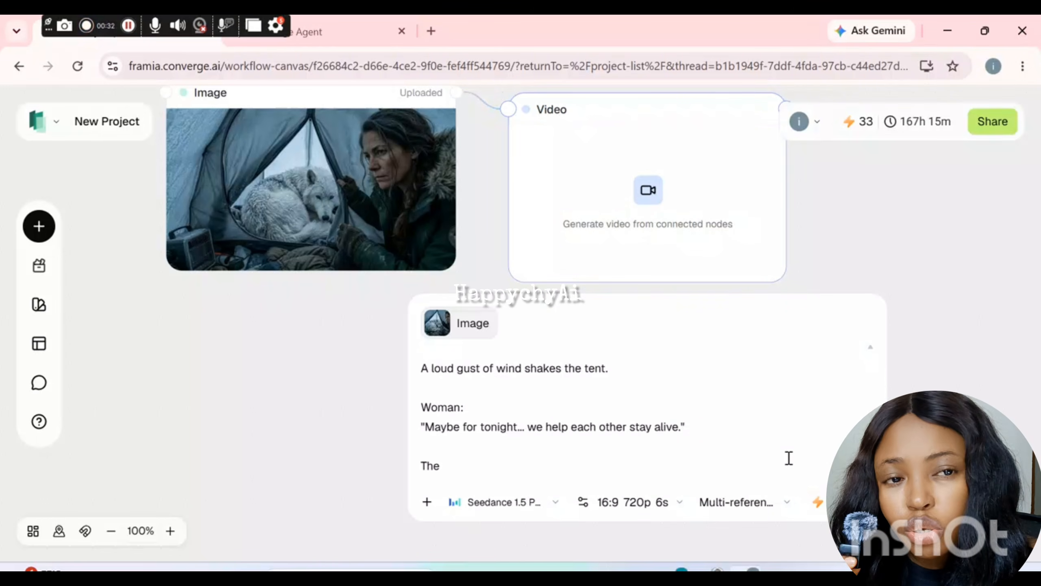
pyautogui.click(864, 502)
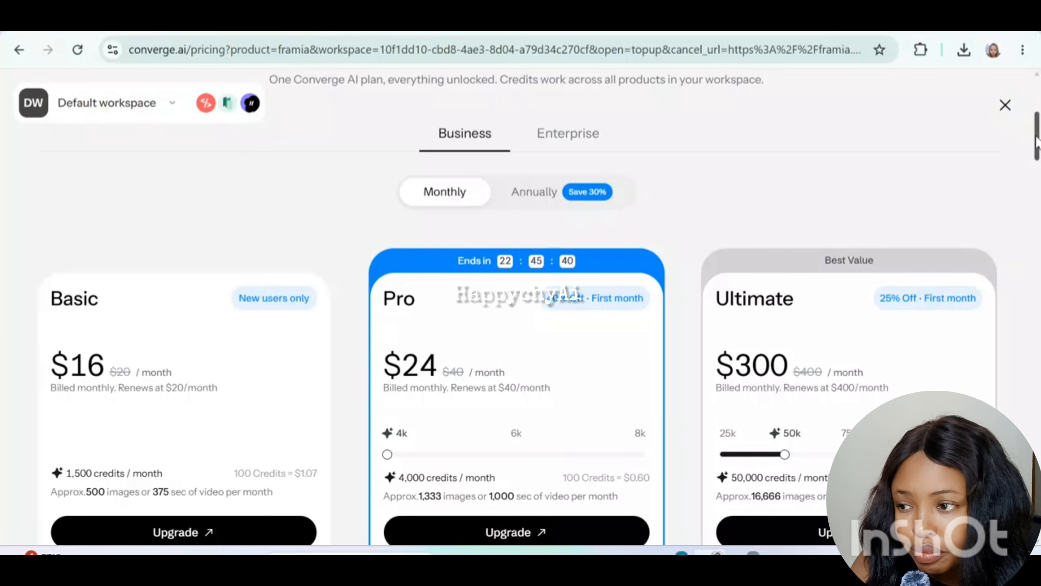
# Review Framia's monthly Business plans and the Compare Plans table on the Converge AI pricing page
pyautogui.moveTo(1038, 142); pyautogui.dragTo(1032, 291)
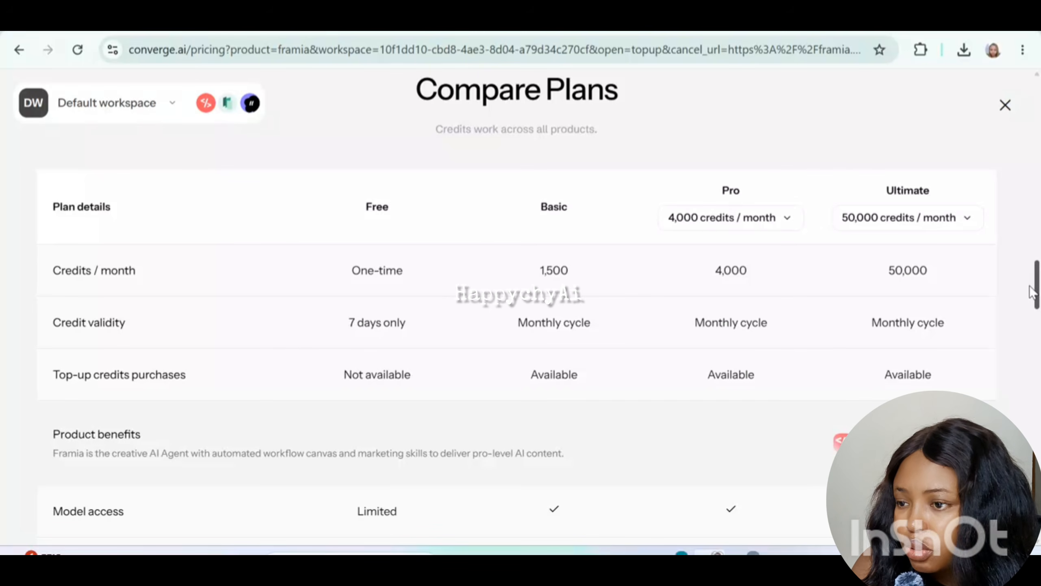
pyautogui.moveTo(1032, 291); pyautogui.dragTo(1038, 89)
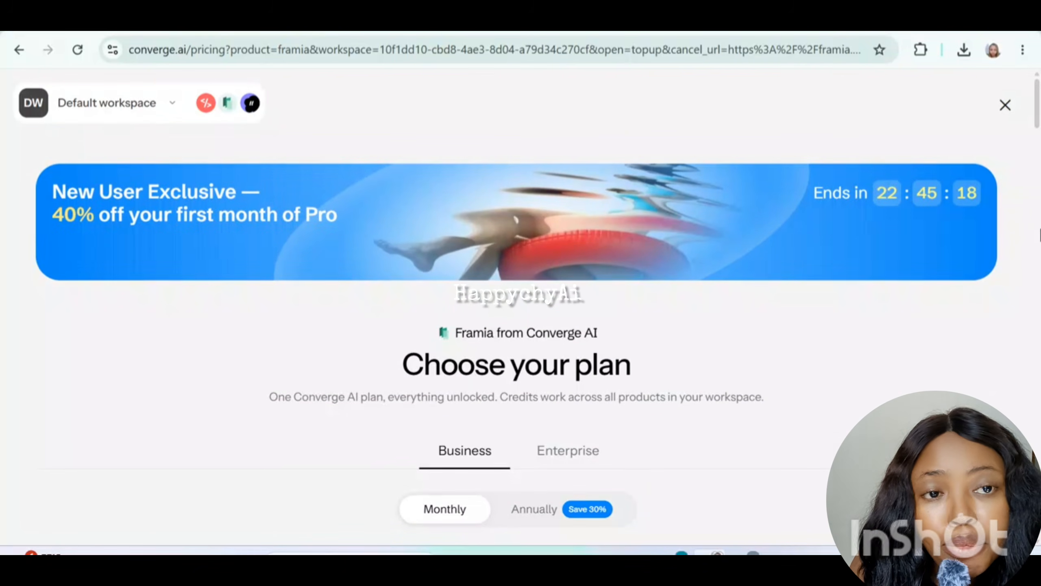
pyautogui.moveTo(1040, 139); pyautogui.dragTo(1038, 158)
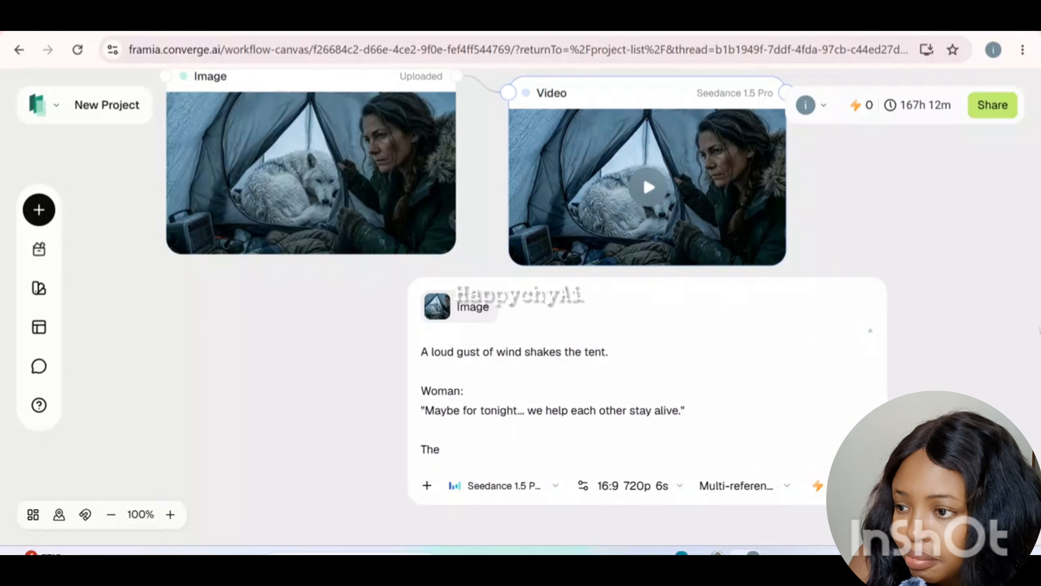
# Select the generated Seedance 1.5 Pro tent video on the project canvas and play it
pyautogui.moveTo(344, 343); pyautogui.dragTo(288, 419)
pyautogui.click(564, 274)
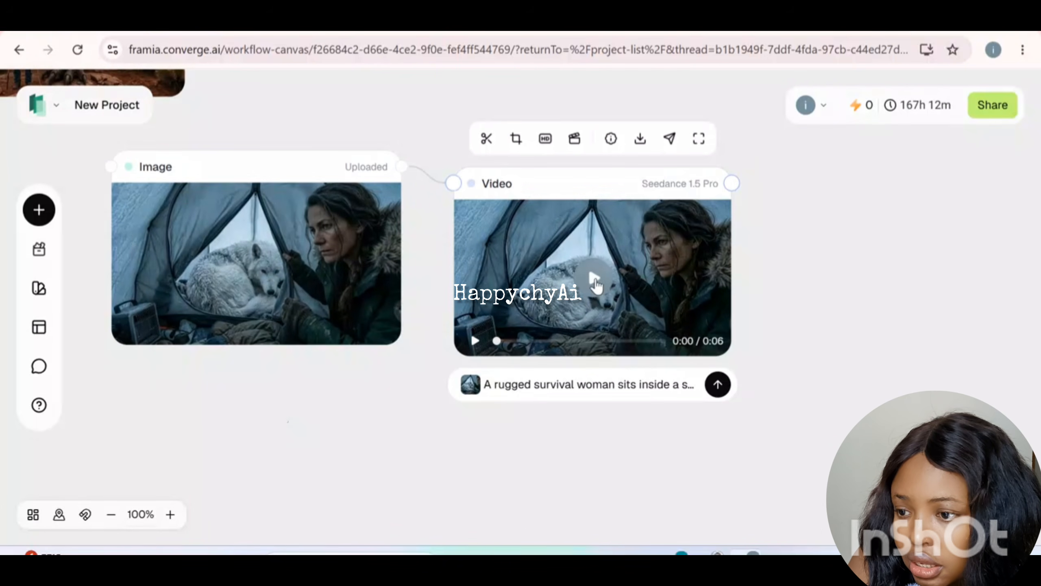
pyautogui.click(596, 283)
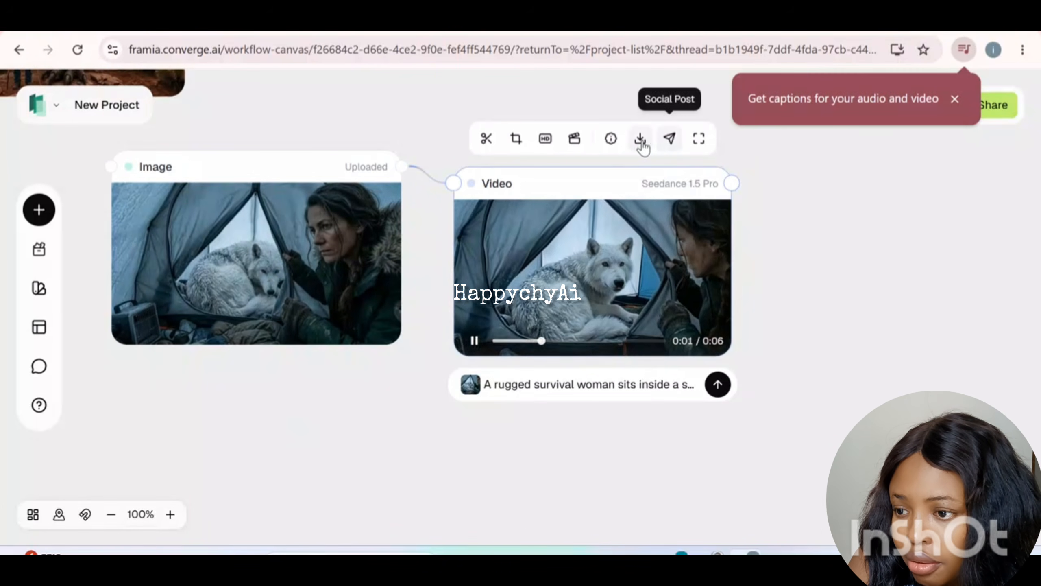